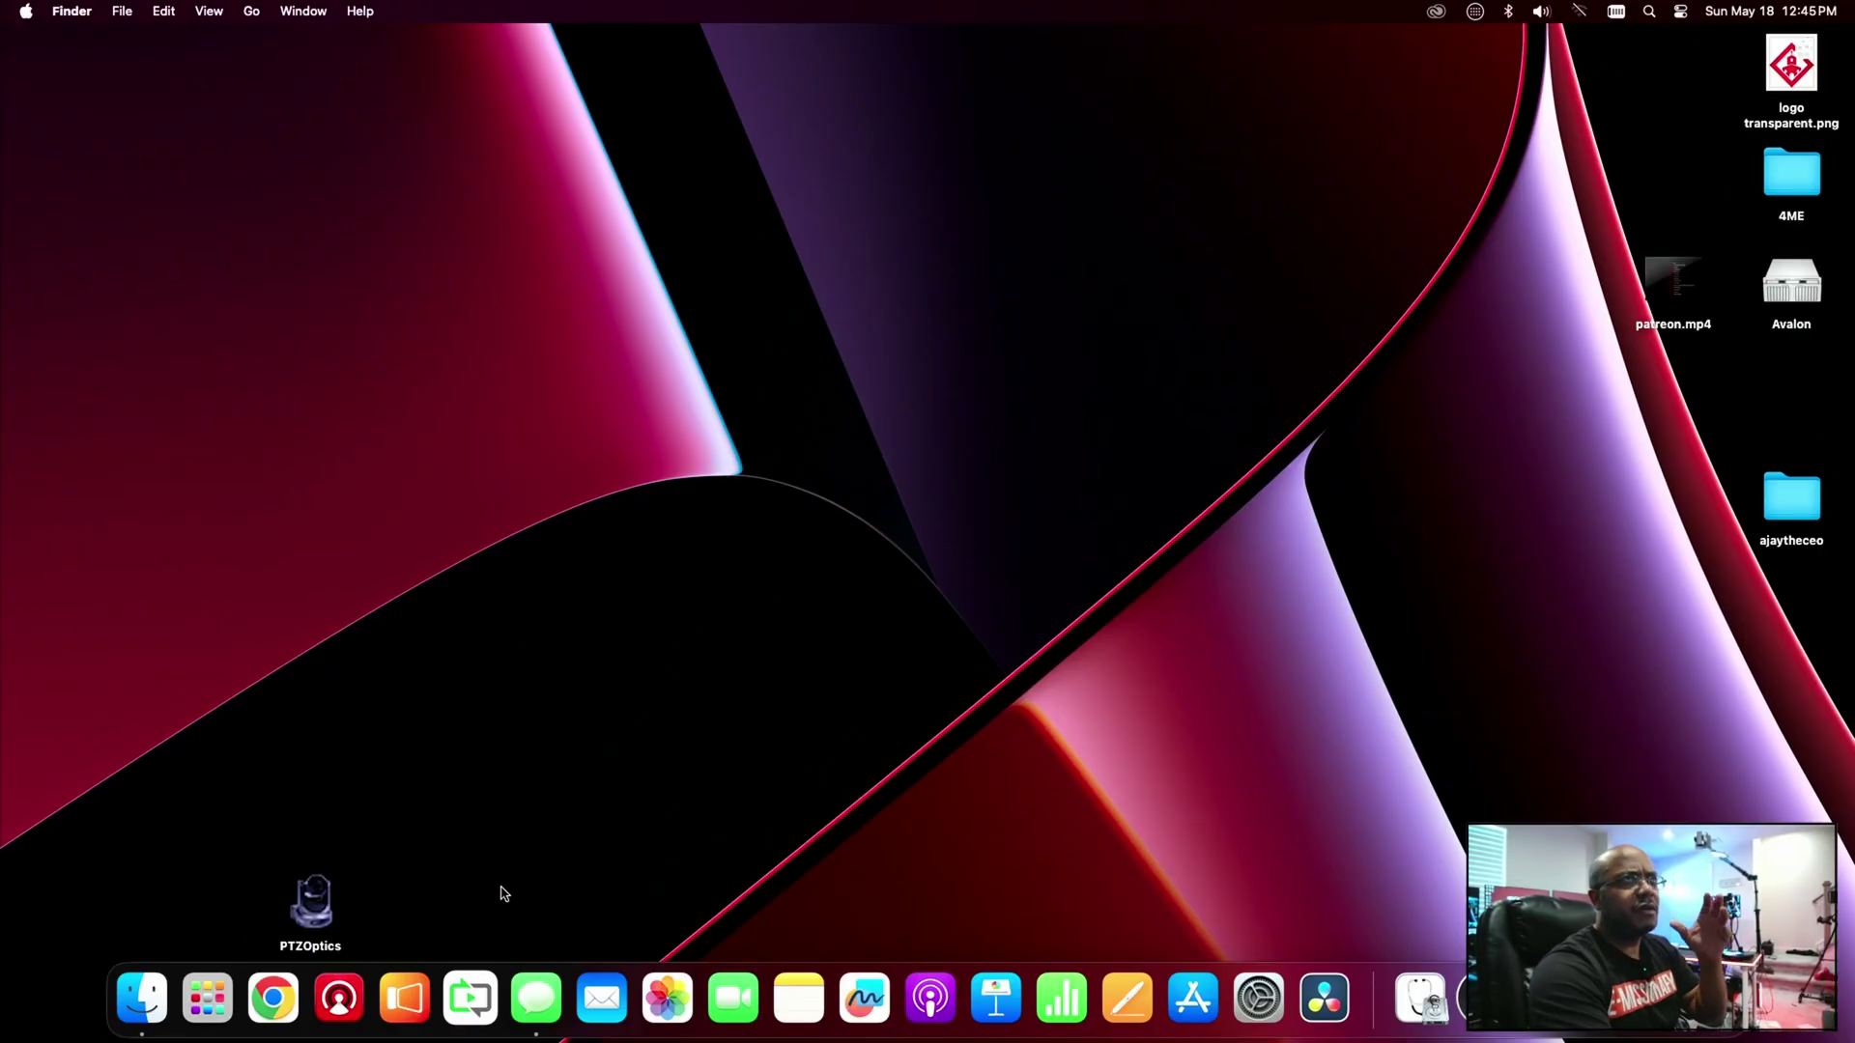
- In a new Finder window, go to Applications and open the Blackmagic Desktop Video folder
left_click(141, 1009)
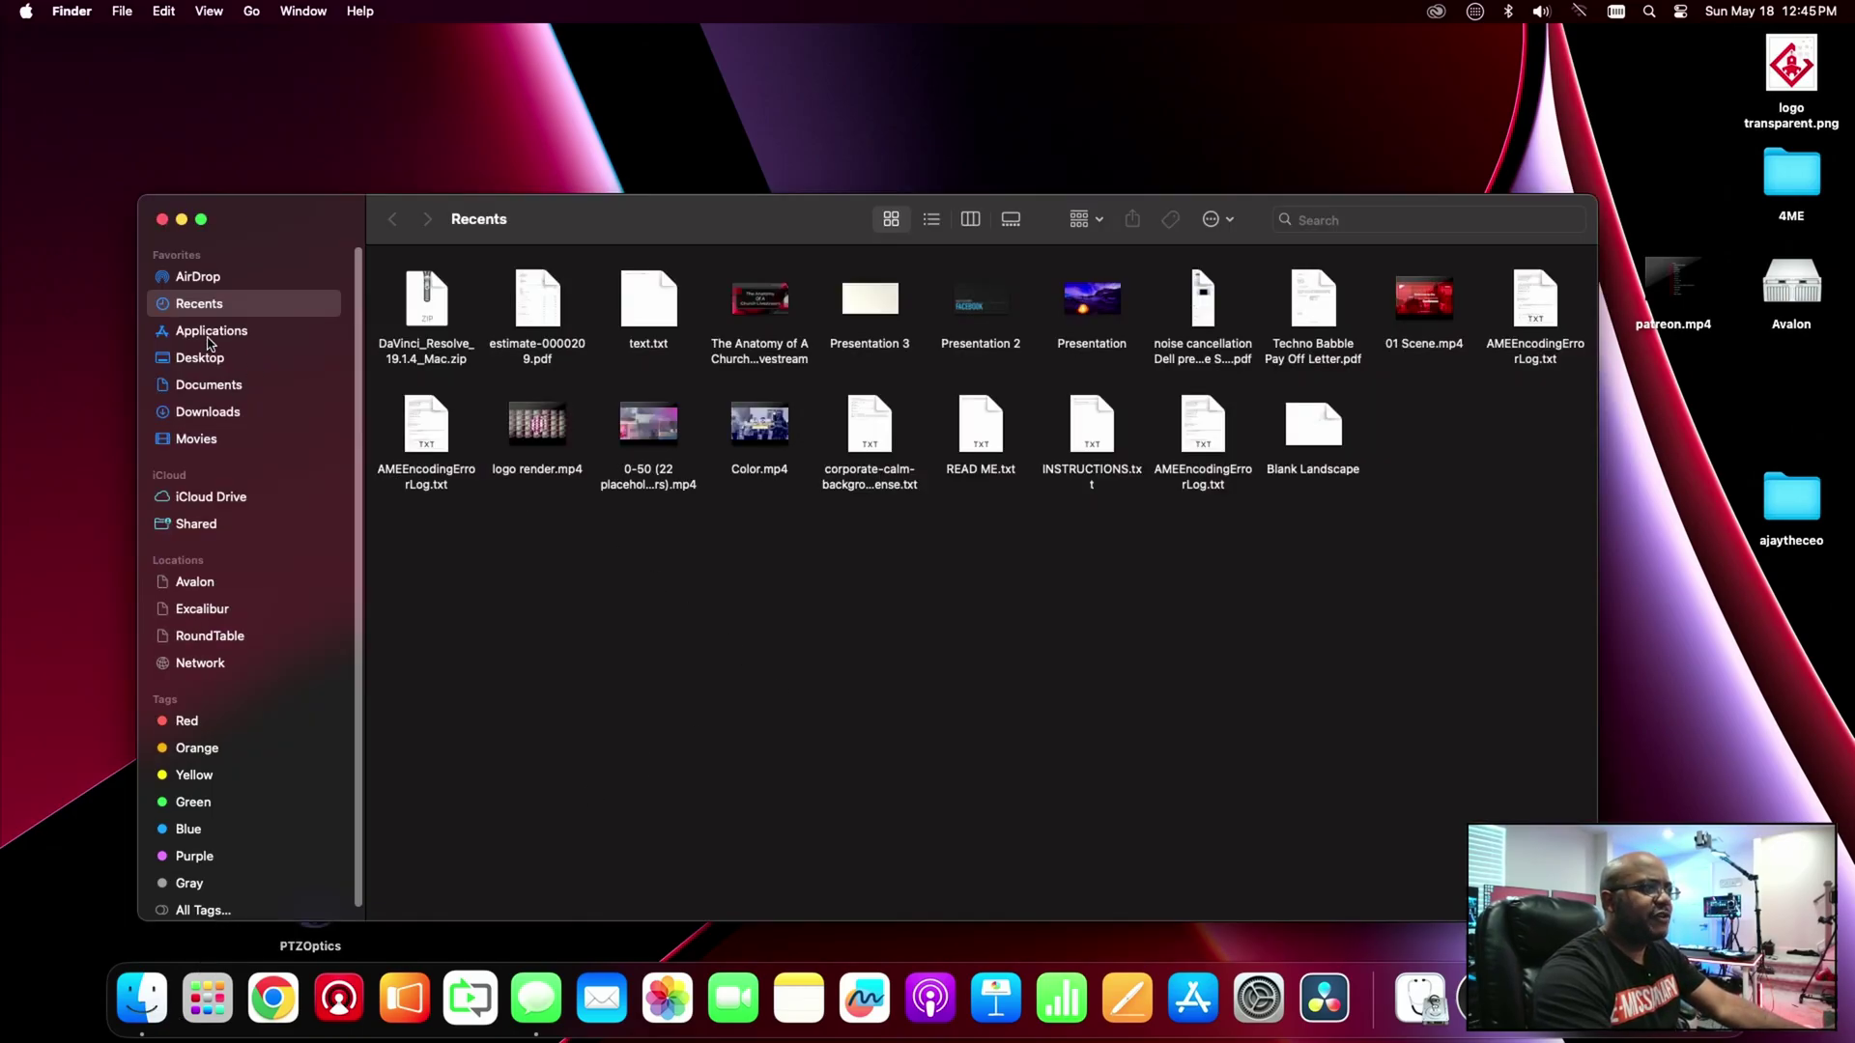
left_click(210, 334)
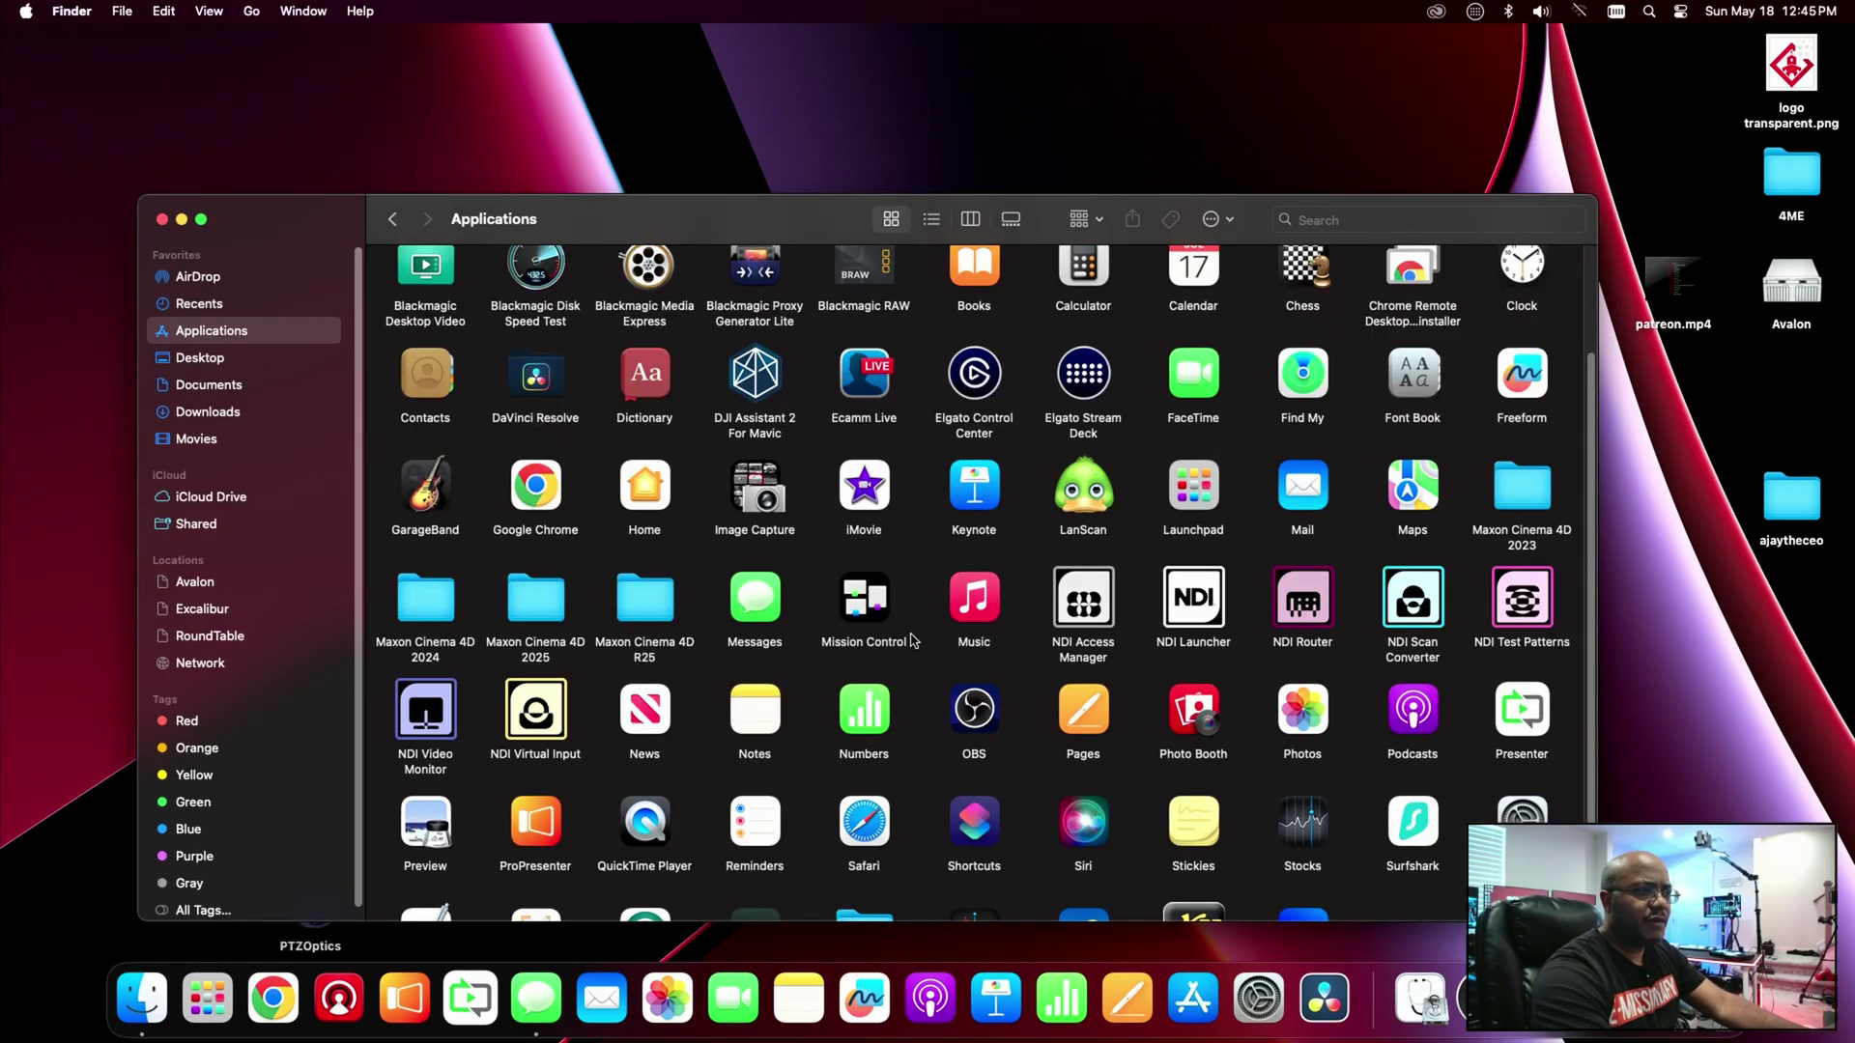
scroll(912, 640, "up", 2)
left_click(433, 334)
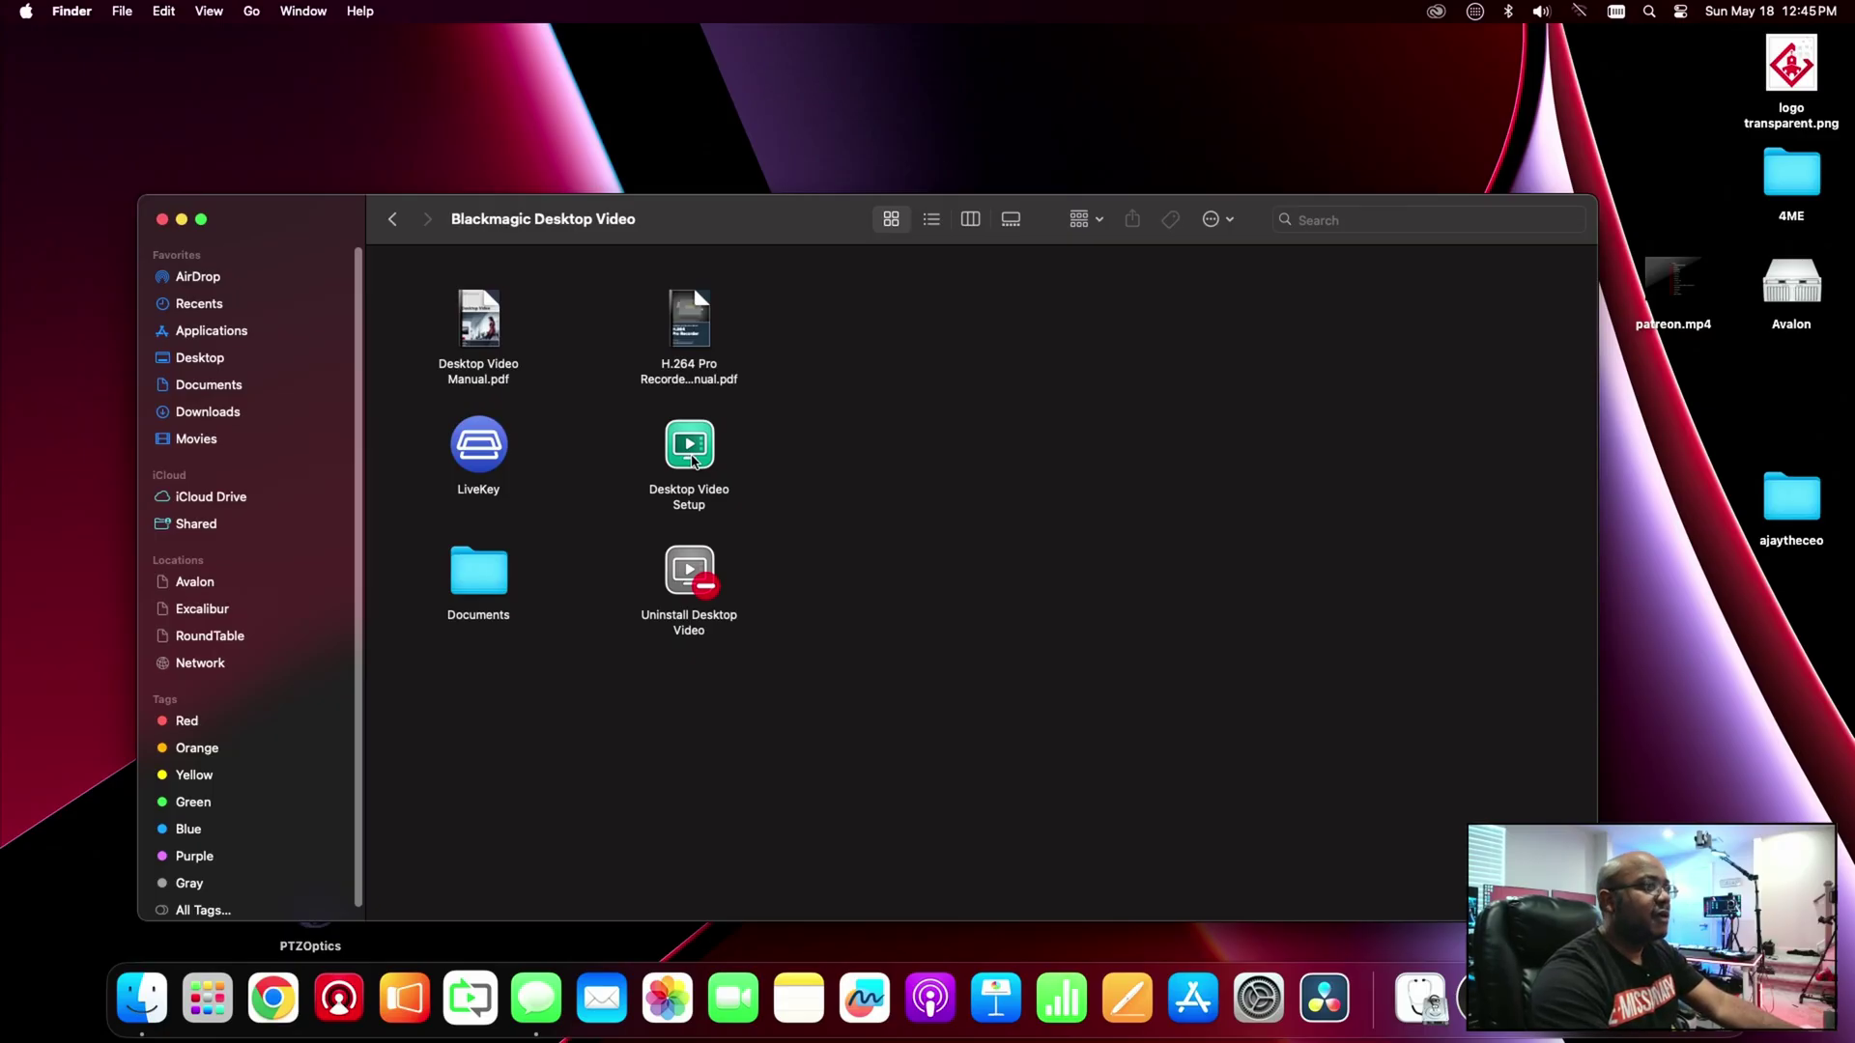
- Launch Desktop Video Setup and open the UltraStudio Monitor 3G settings, currently 525i59.94 NTSC
double_click(693, 461)
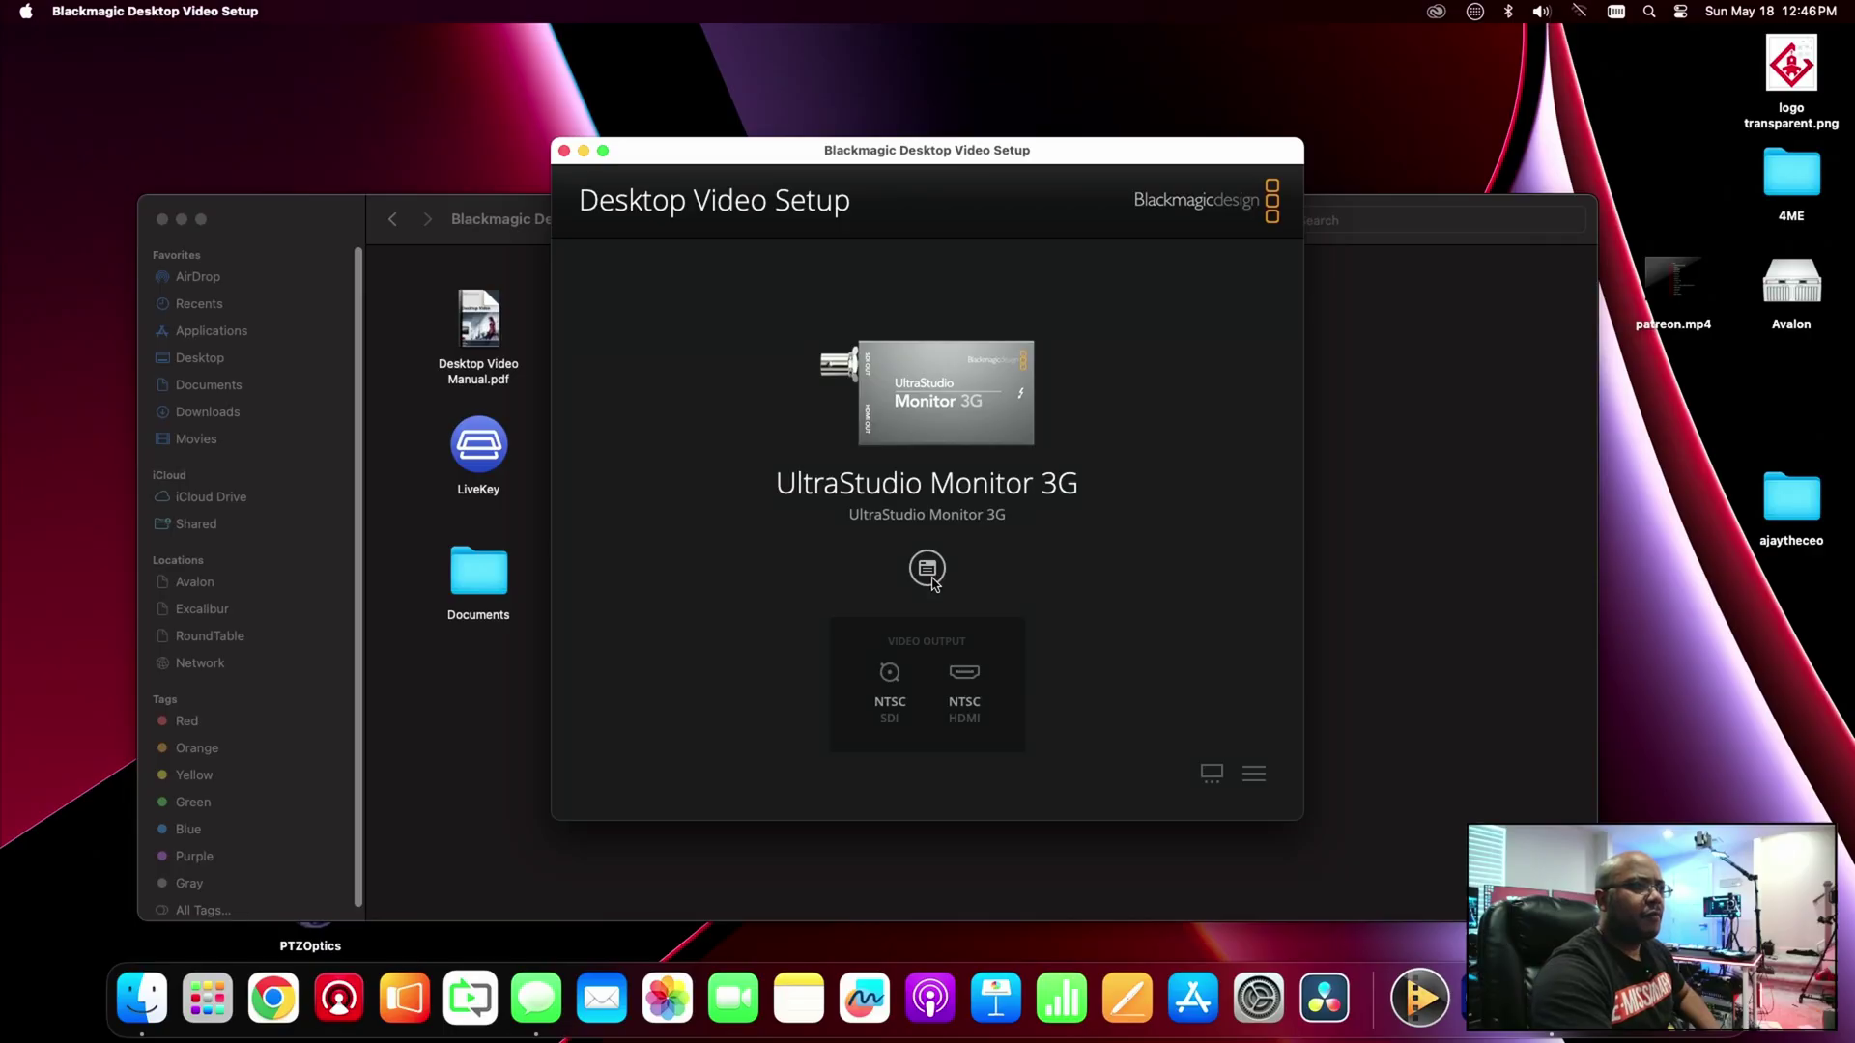
left_click(927, 570)
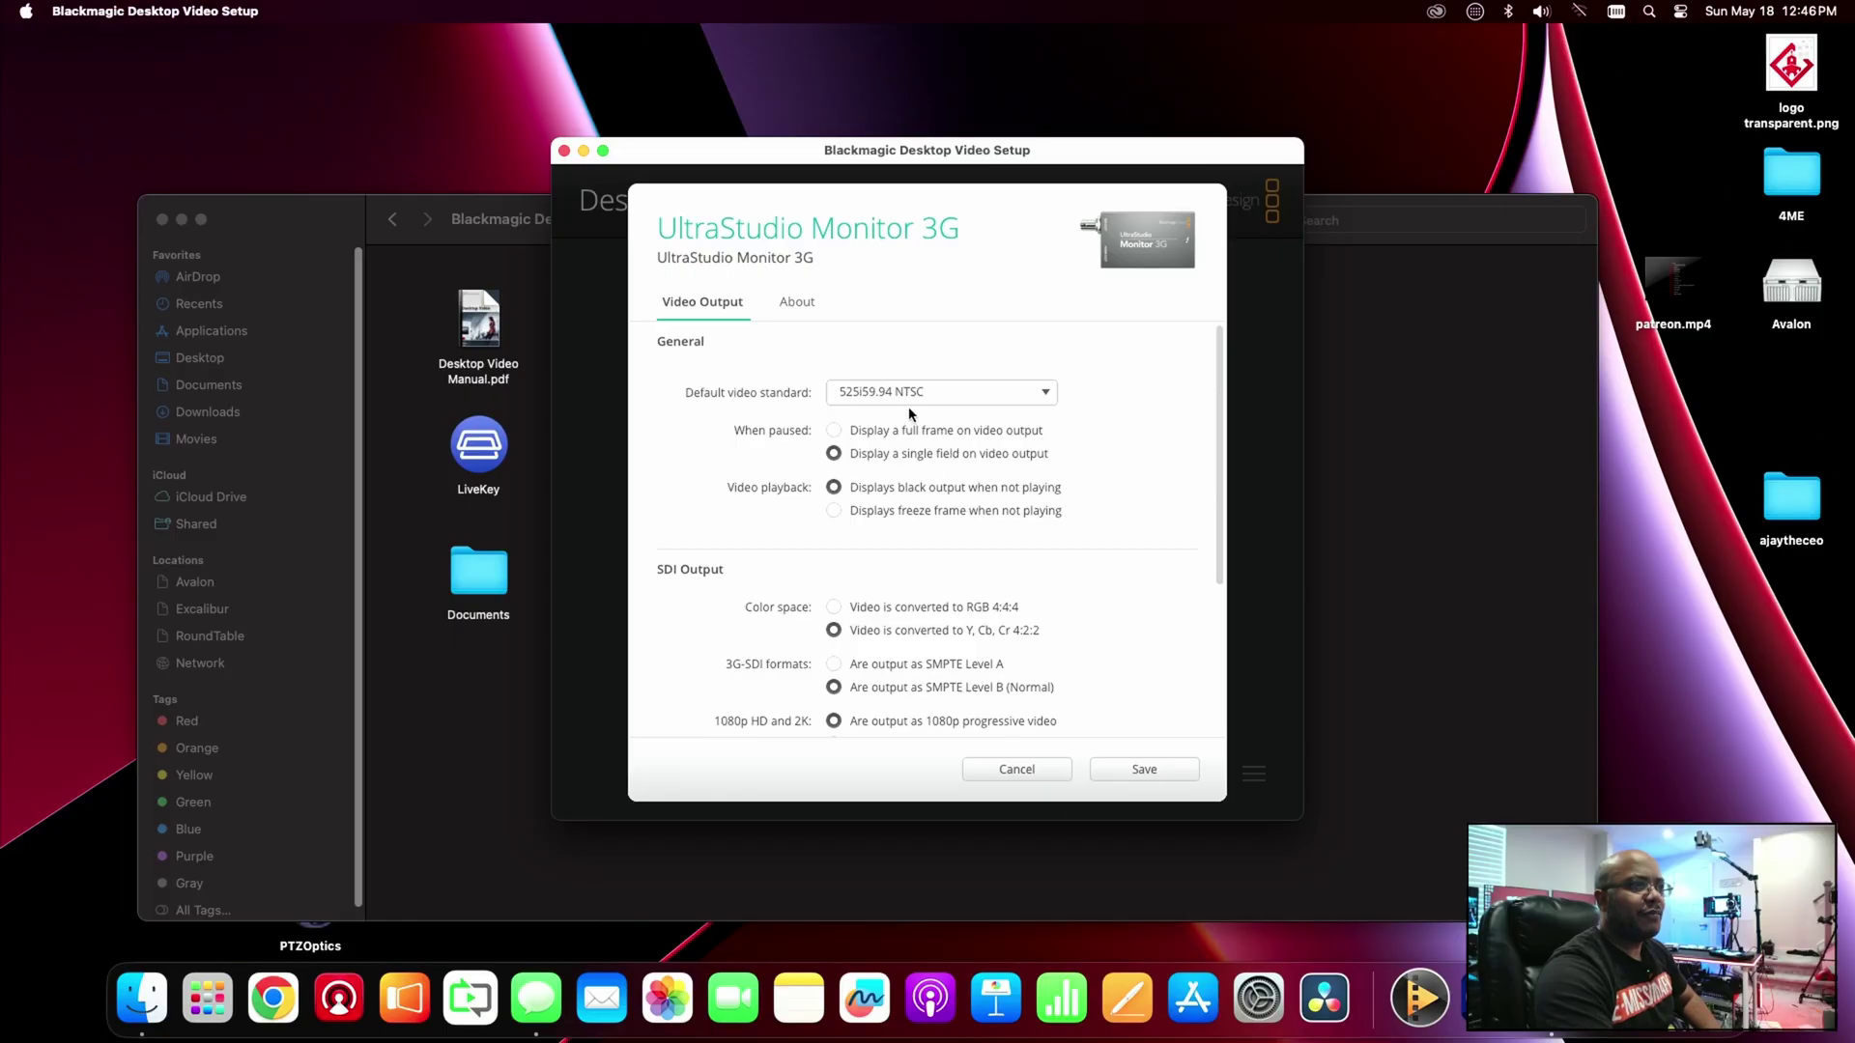
- Change the UltraStudio Monitor 3G default video standard to 1080p60 and save it
left_click(1035, 397)
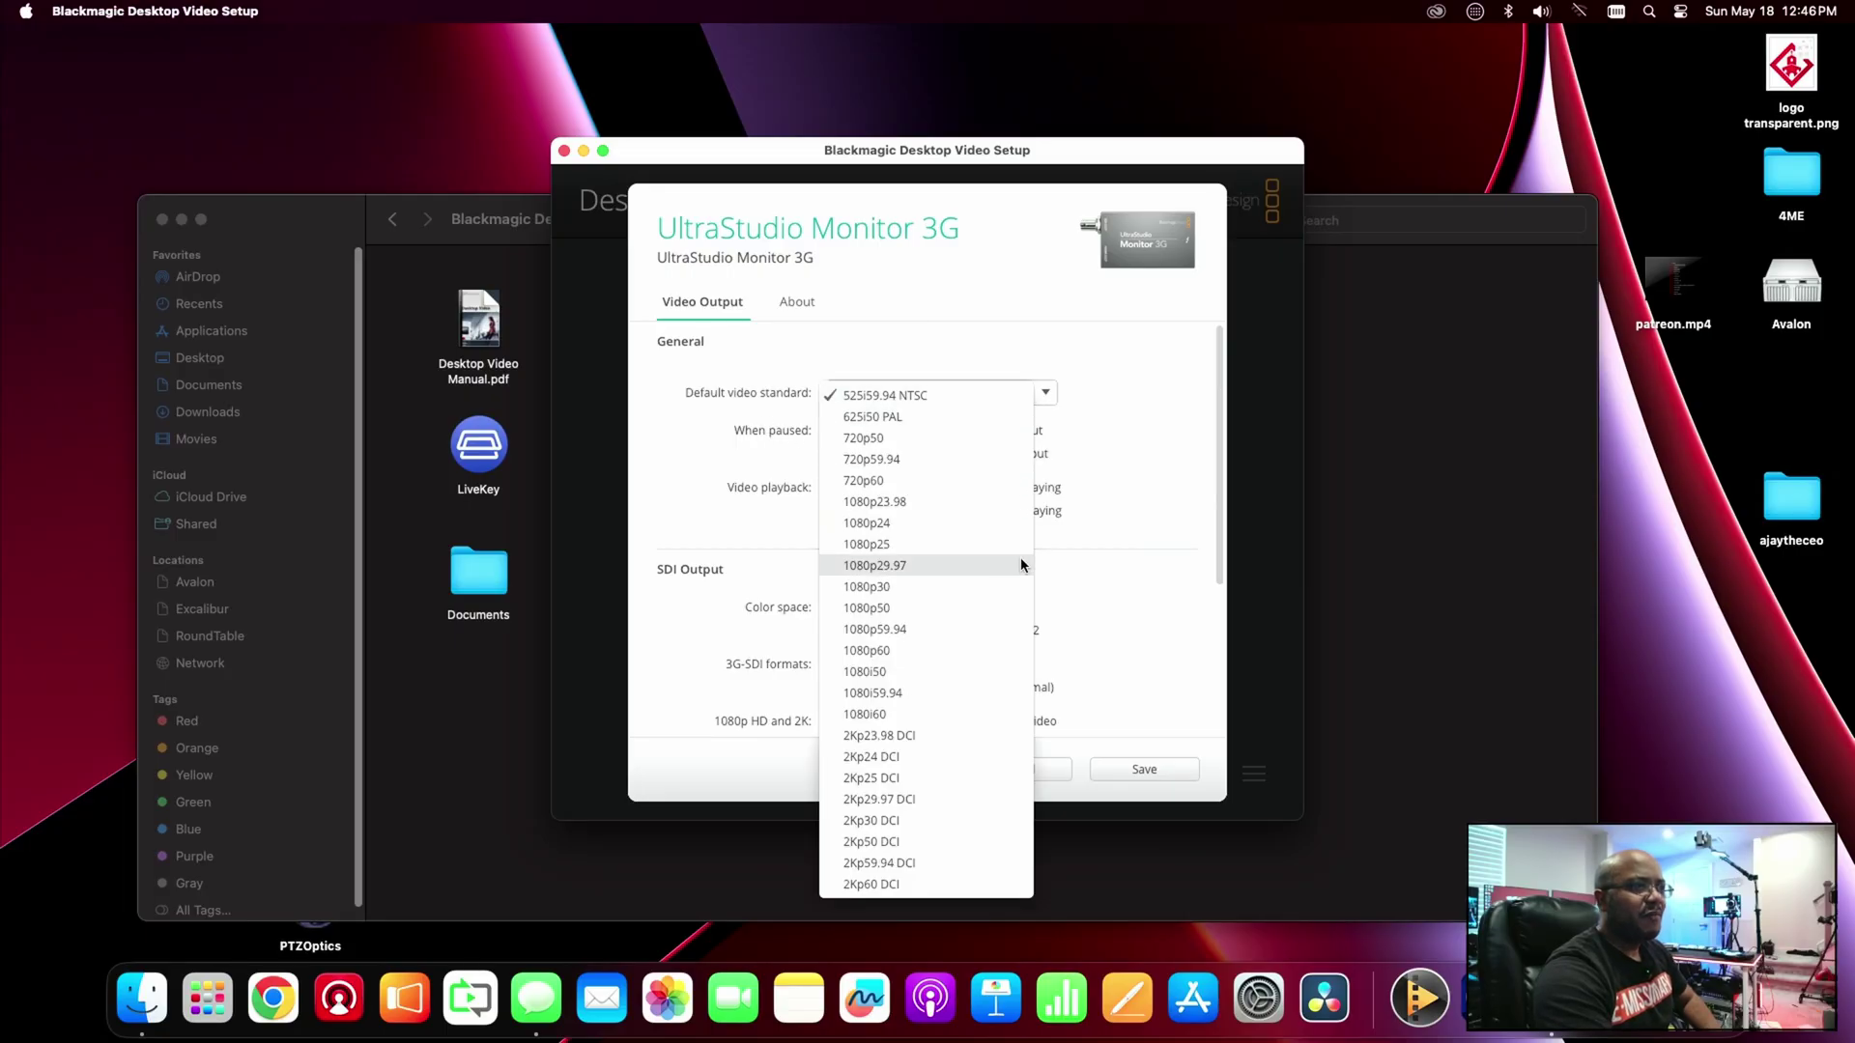
left_click(943, 651)
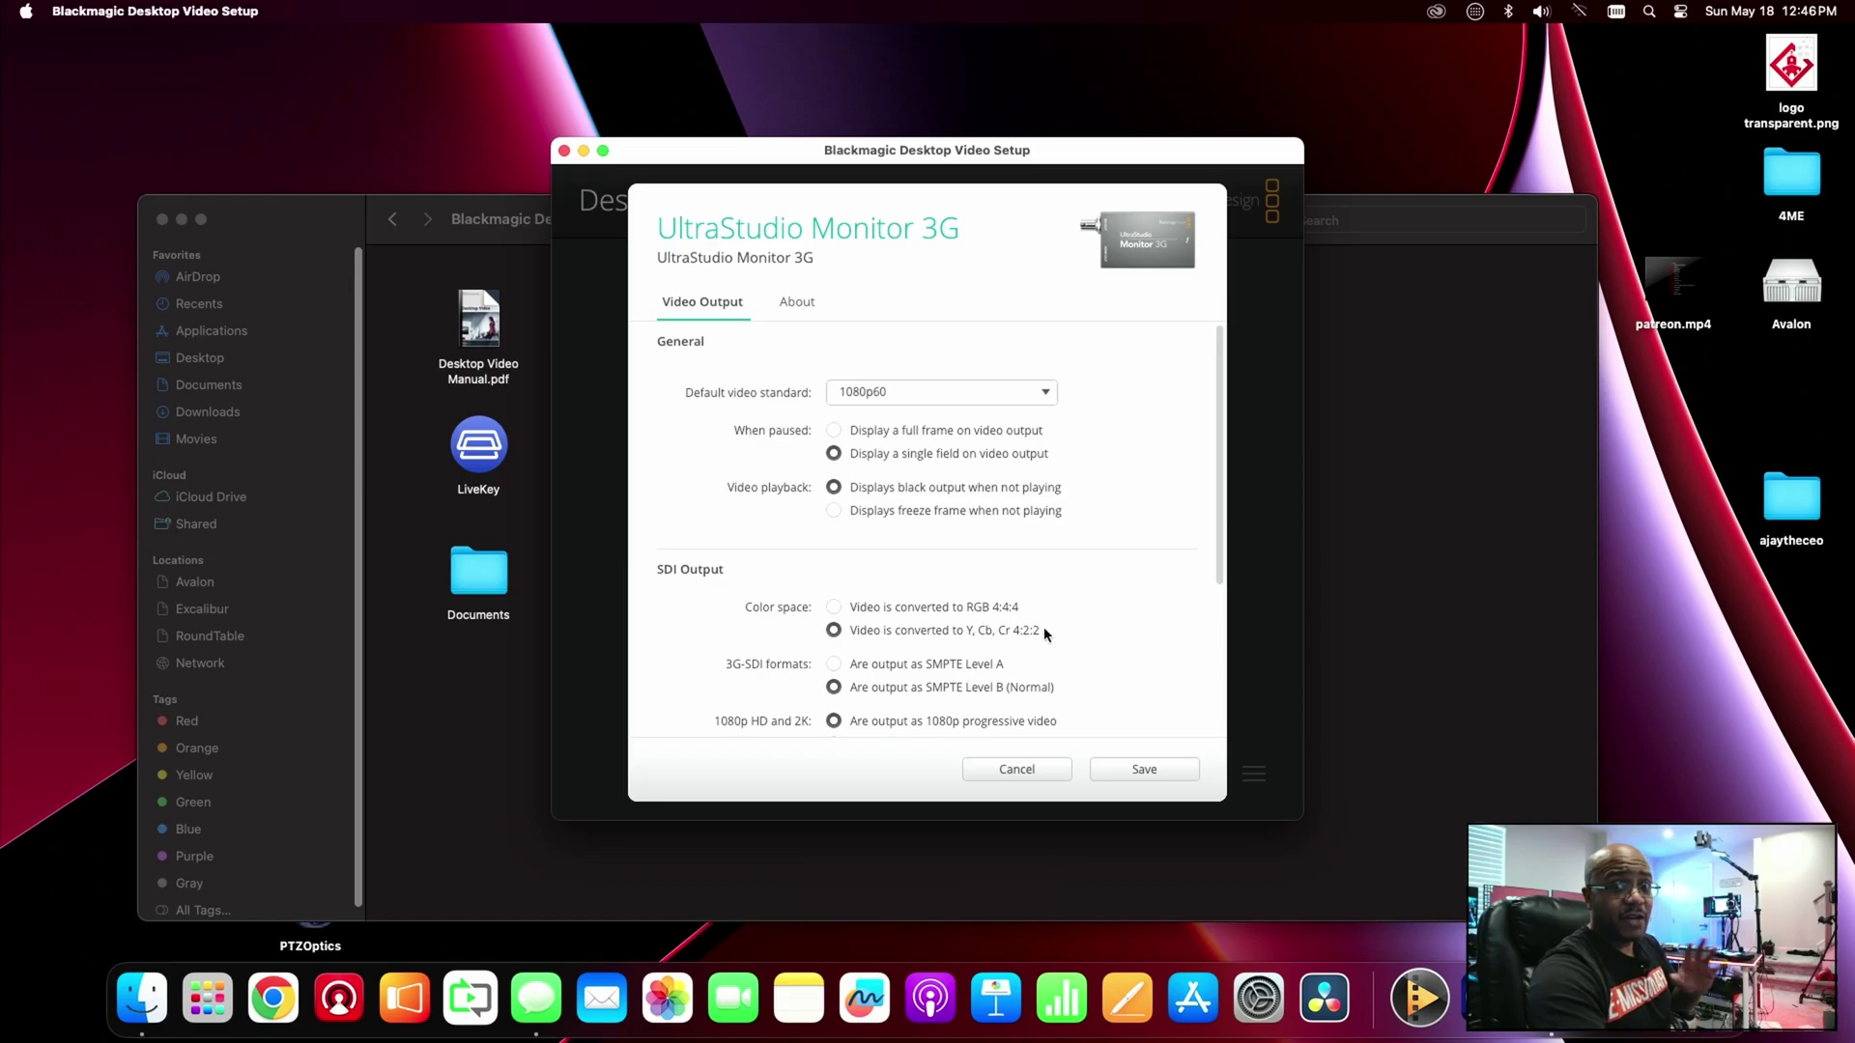
scroll(921, 611, "down", 2)
scroll(921, 611, "down", 5)
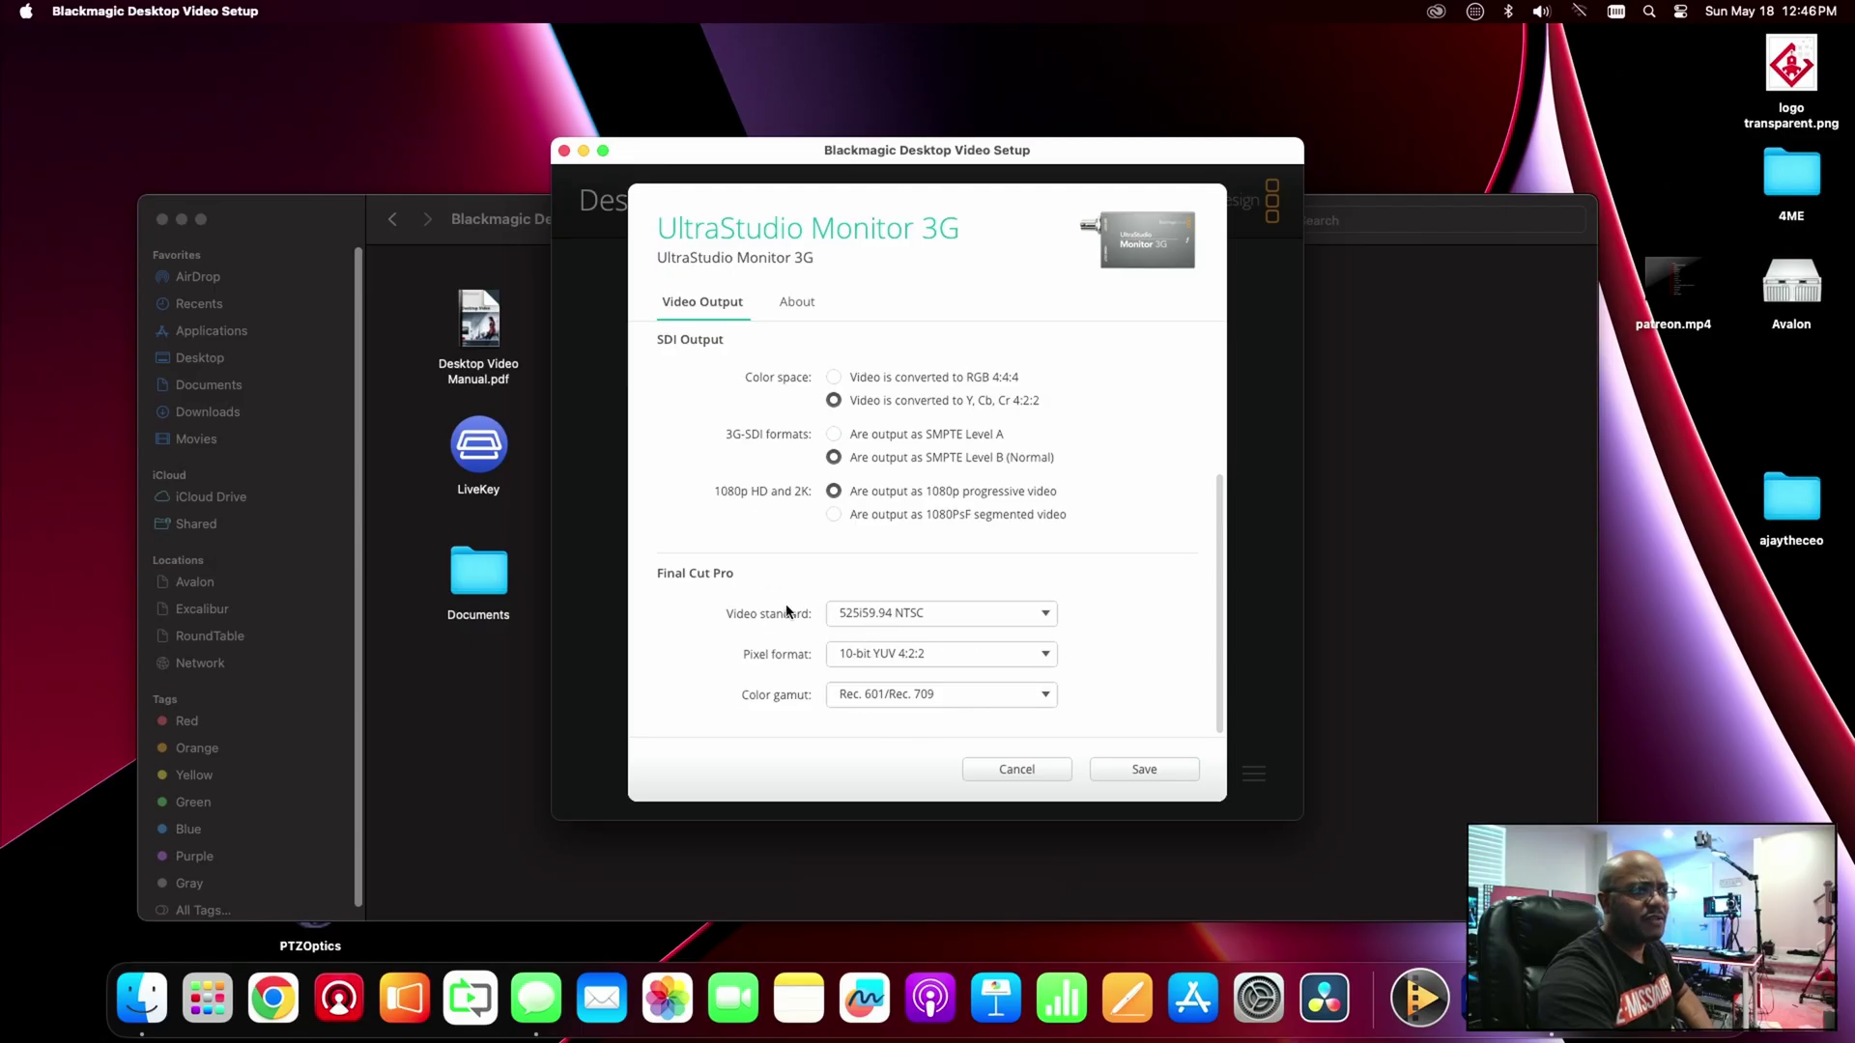
scroll(787, 610, "up", 7)
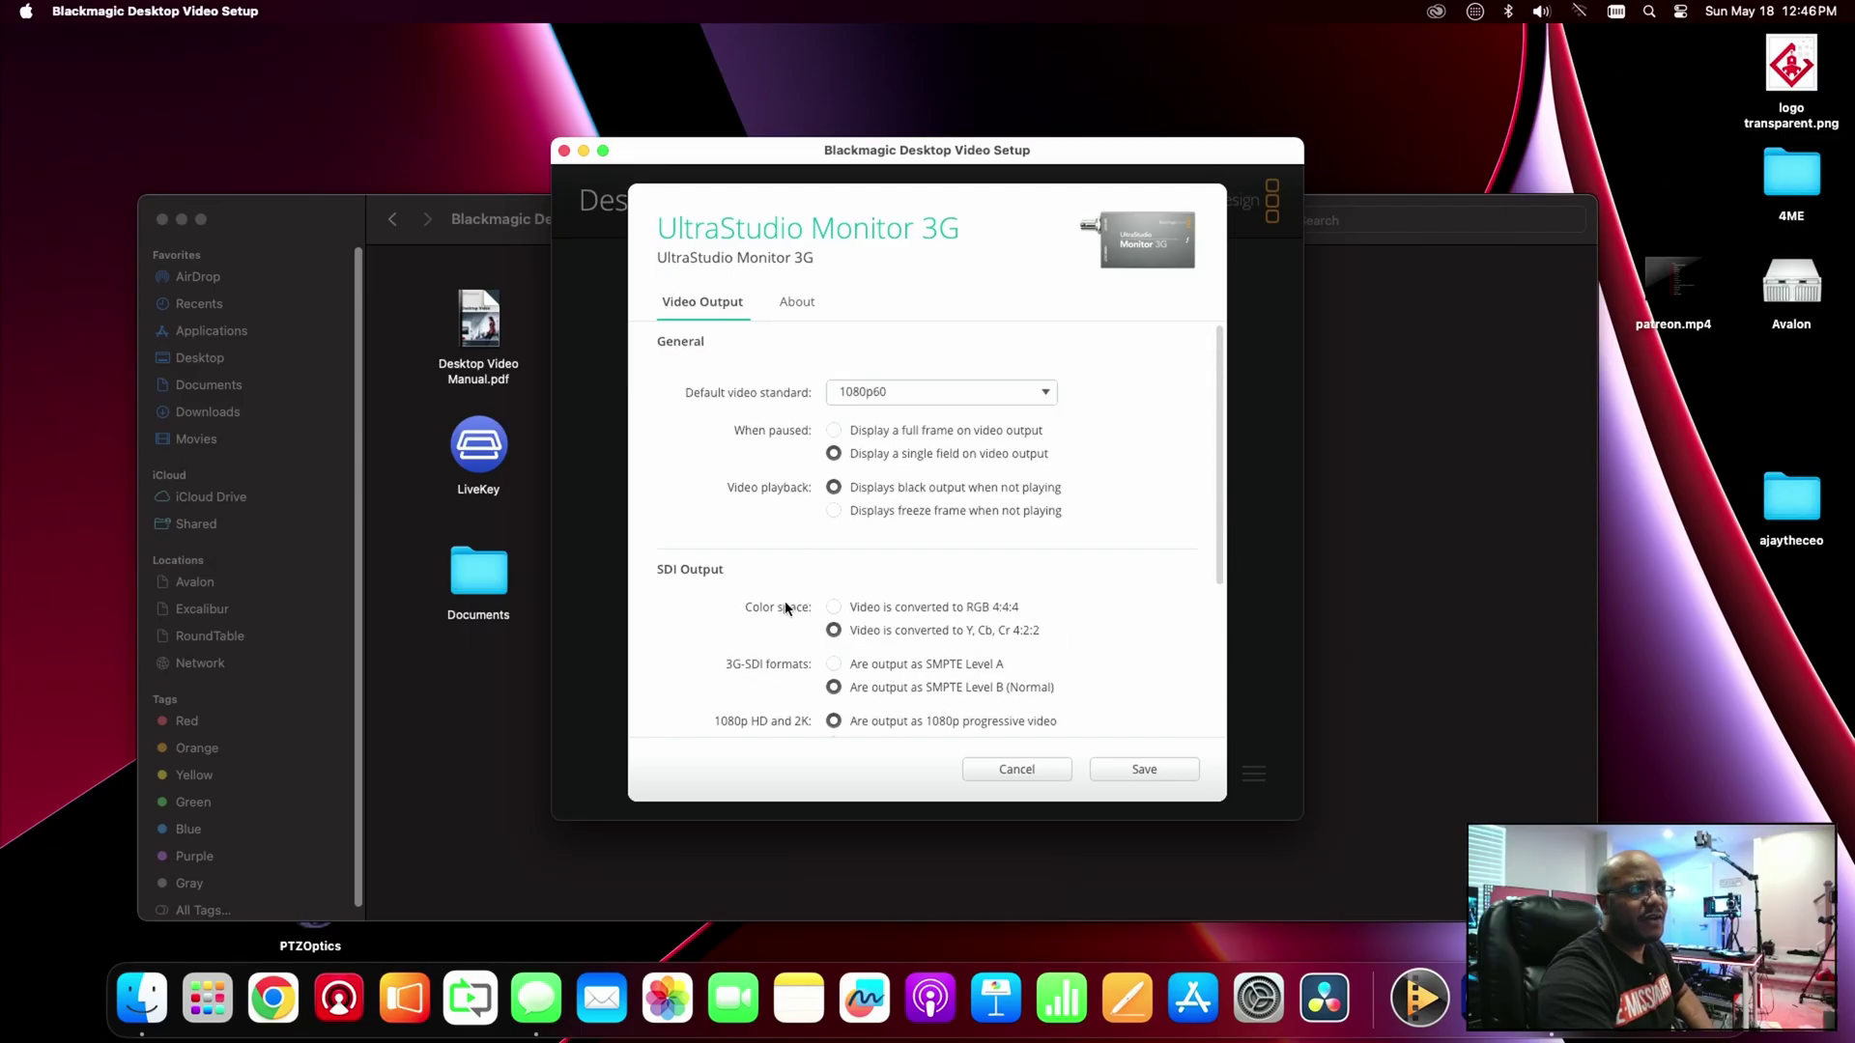
left_click(1148, 770)
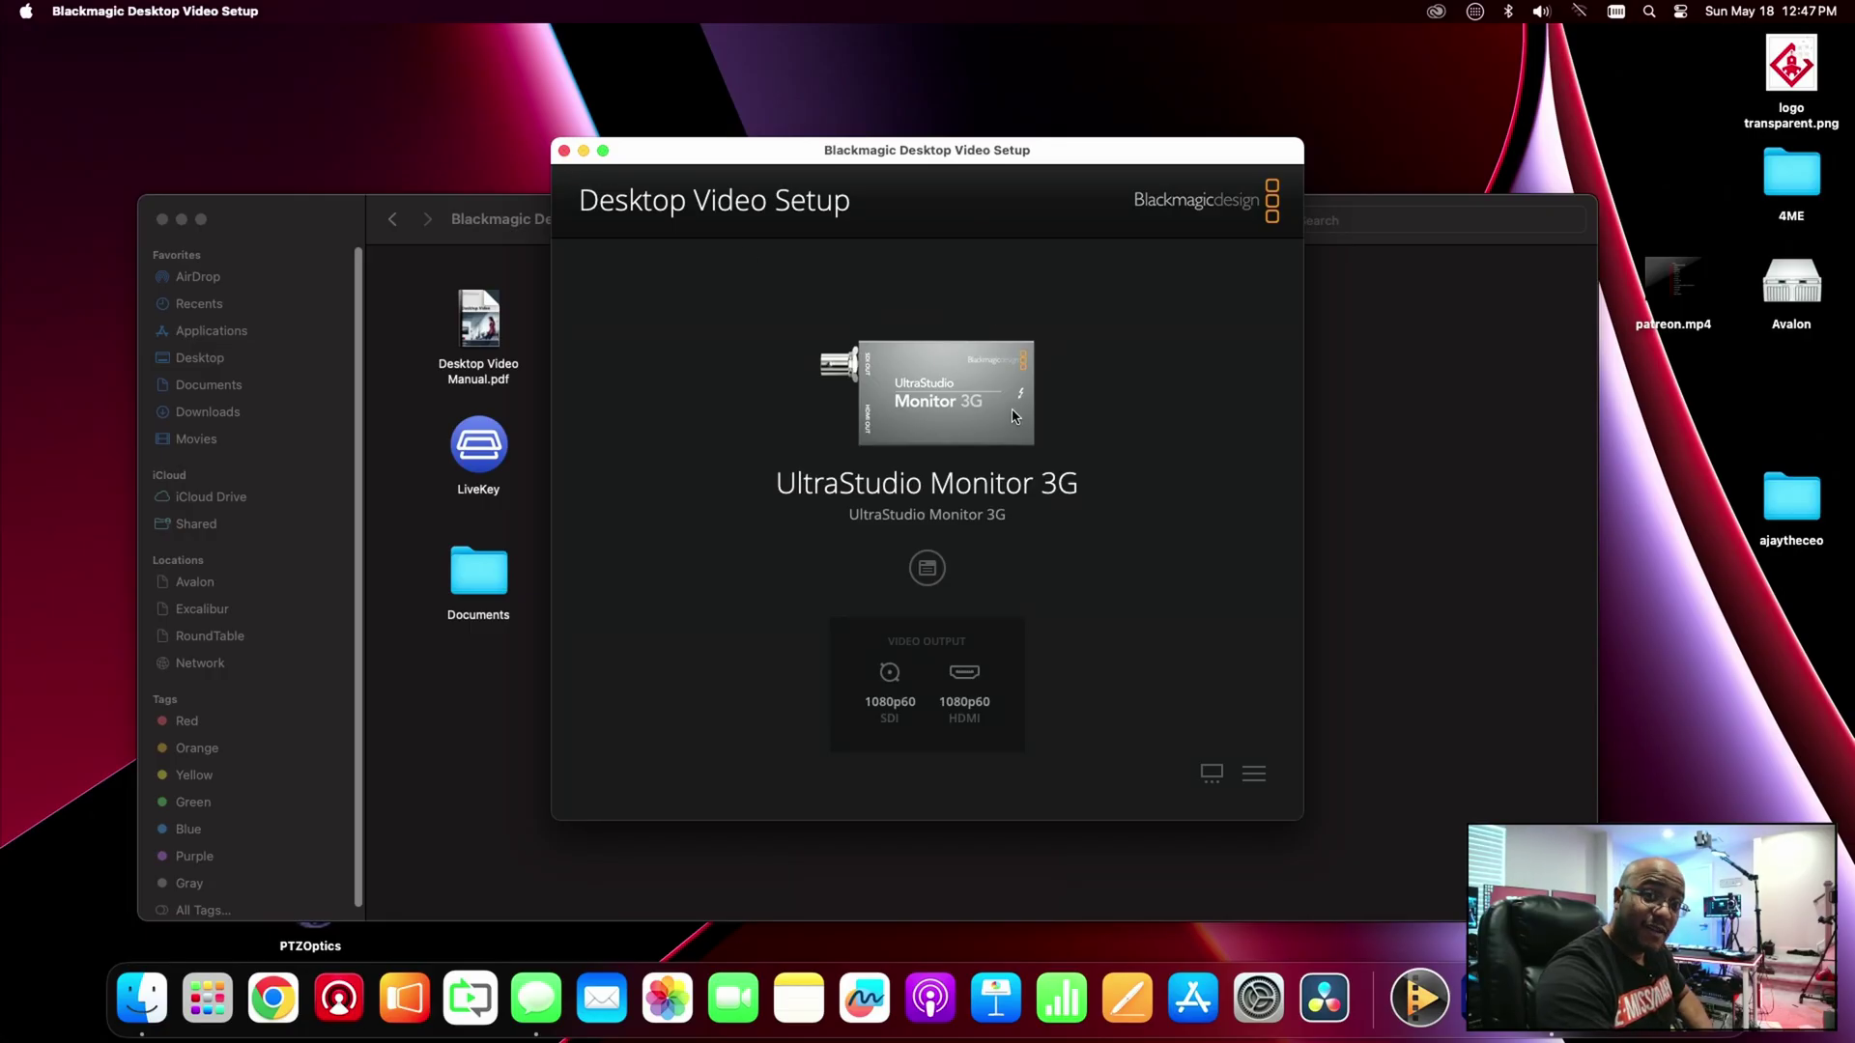
- Close Desktop Video Setup and the Blackmagic Desktop Video folder window, then launch ProPresenter from the Dock
left_click(564, 151)
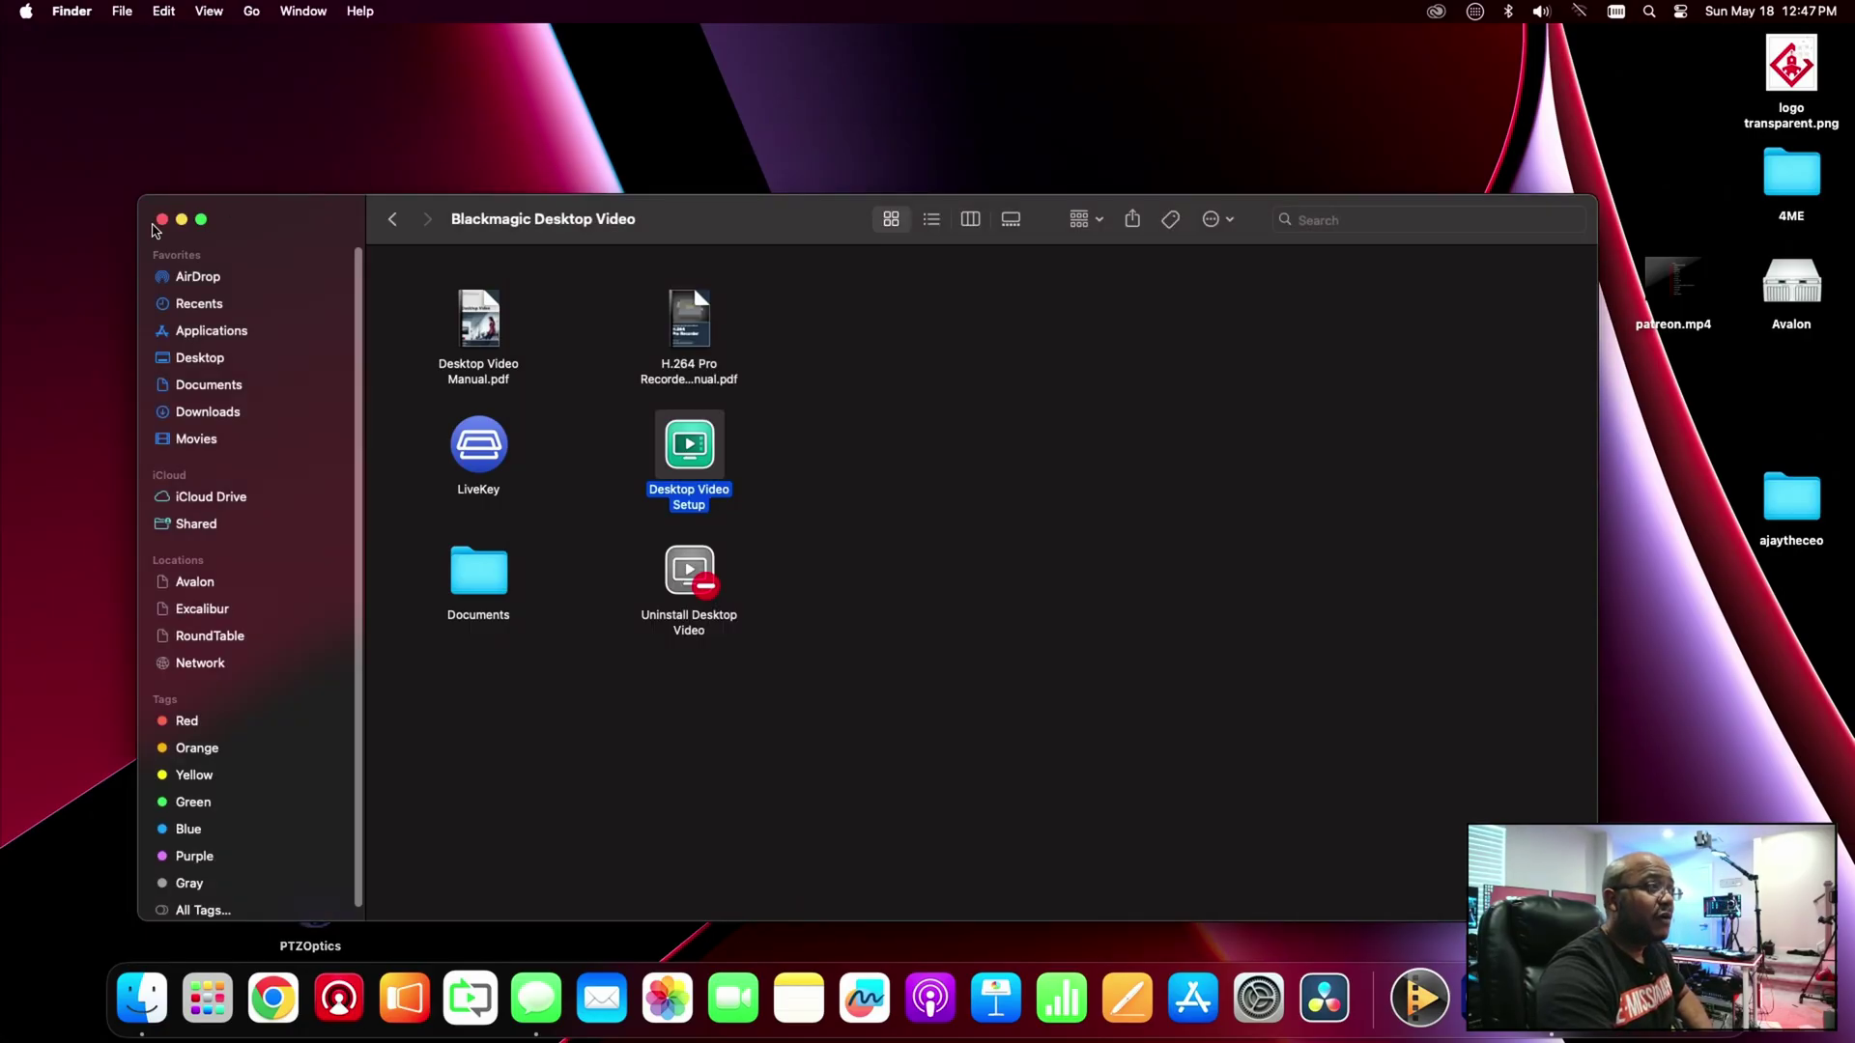
left_click(162, 220)
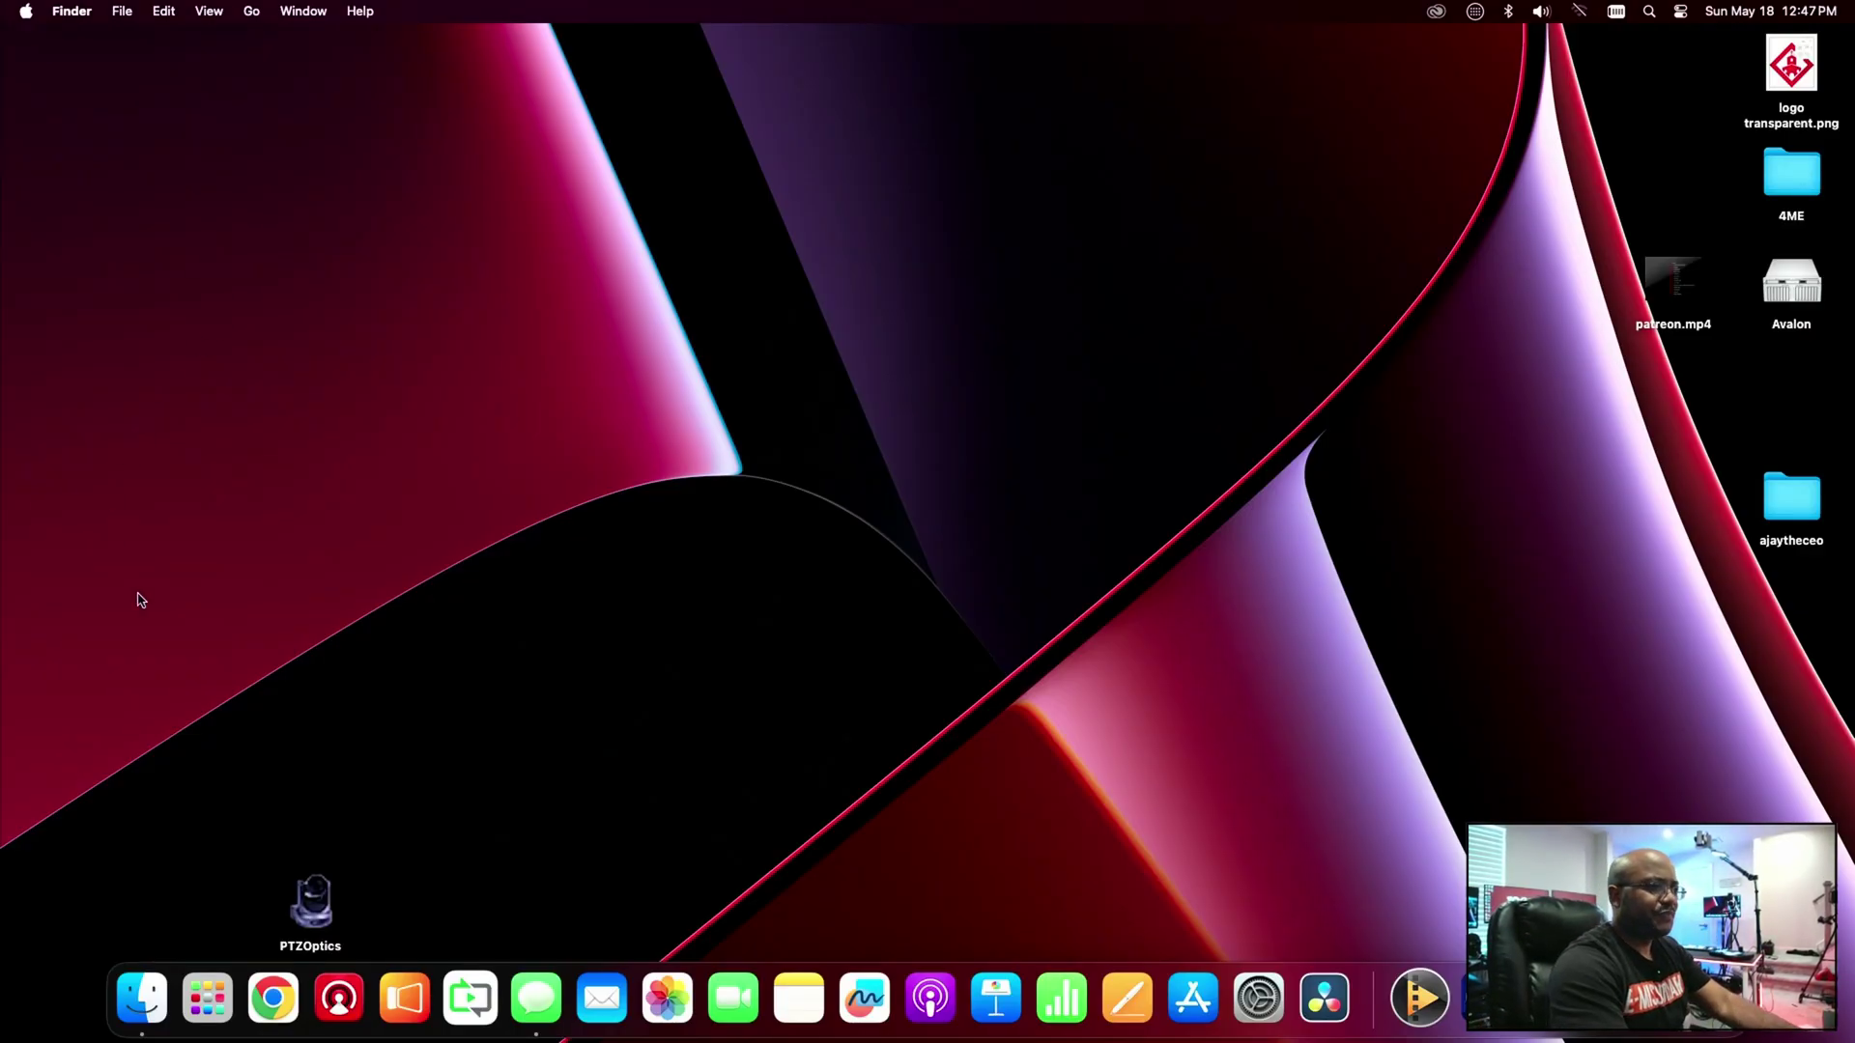
left_click(413, 1005)
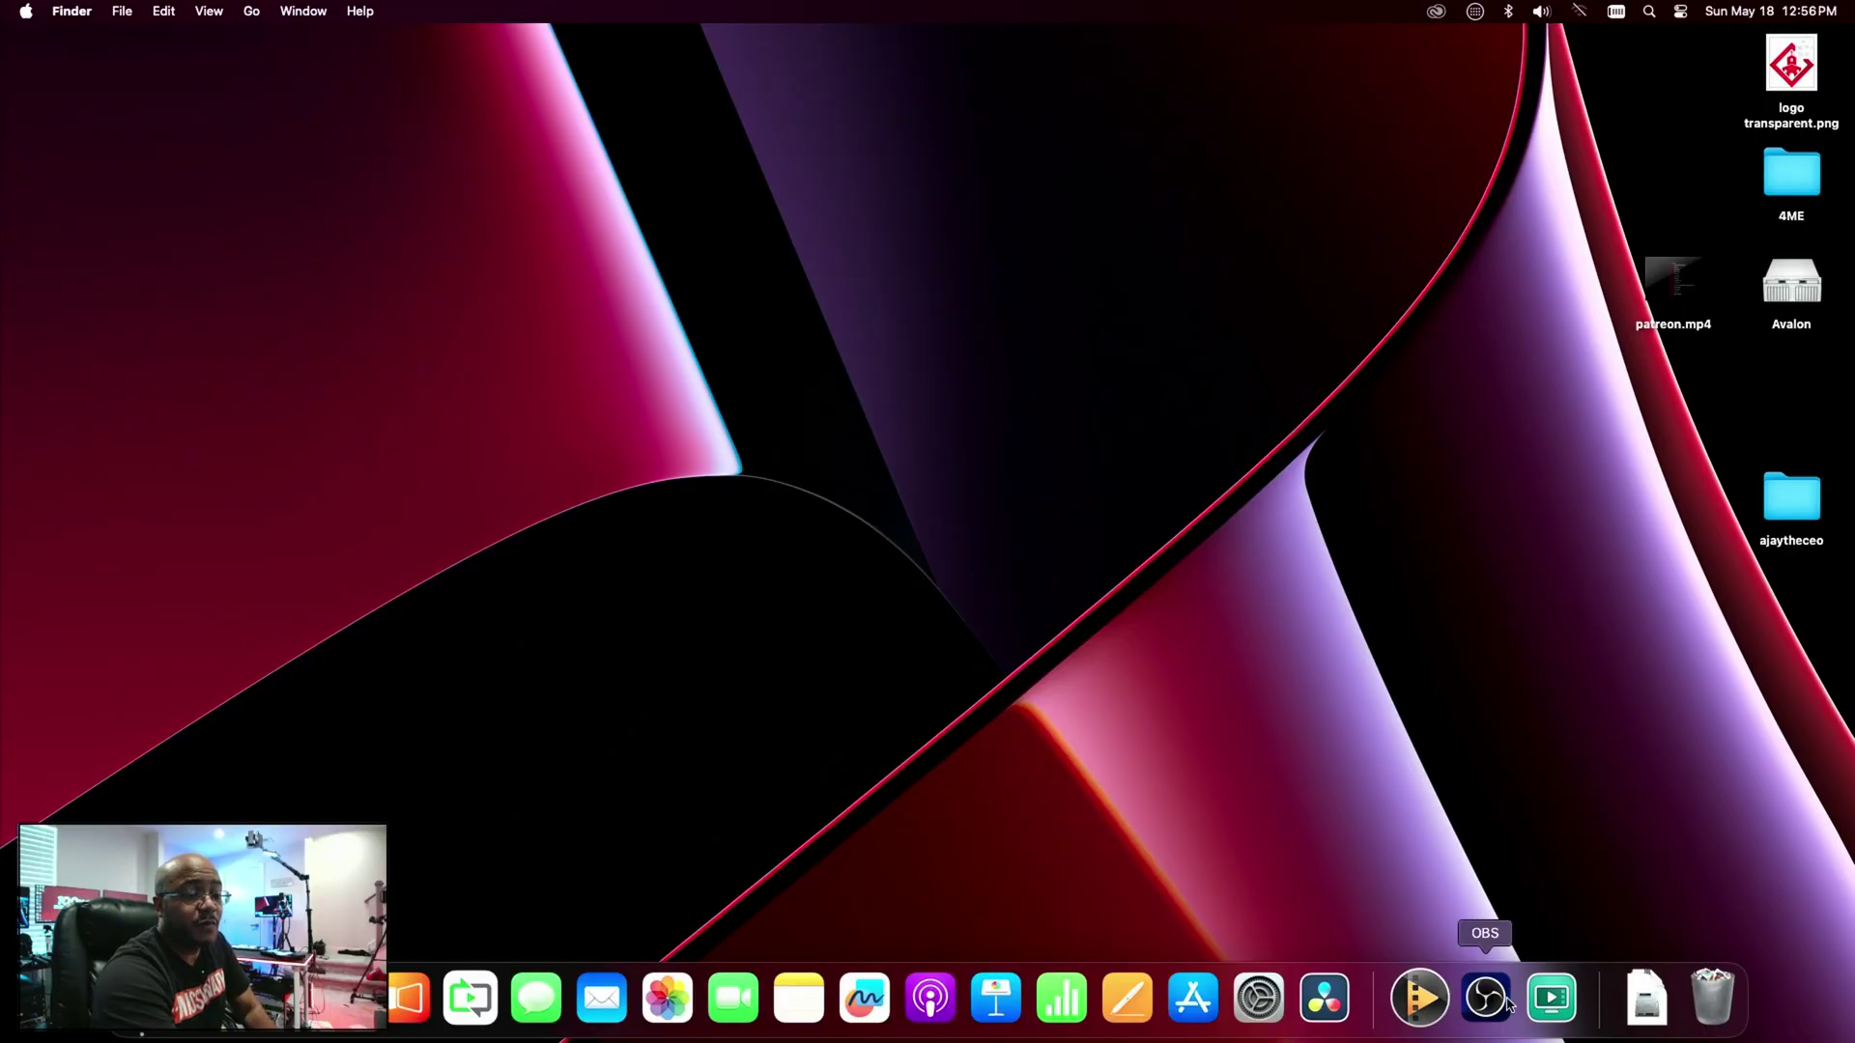
- Launch OBS, look at the Tools list, then select the Preservice scene
left_click(1505, 1002)
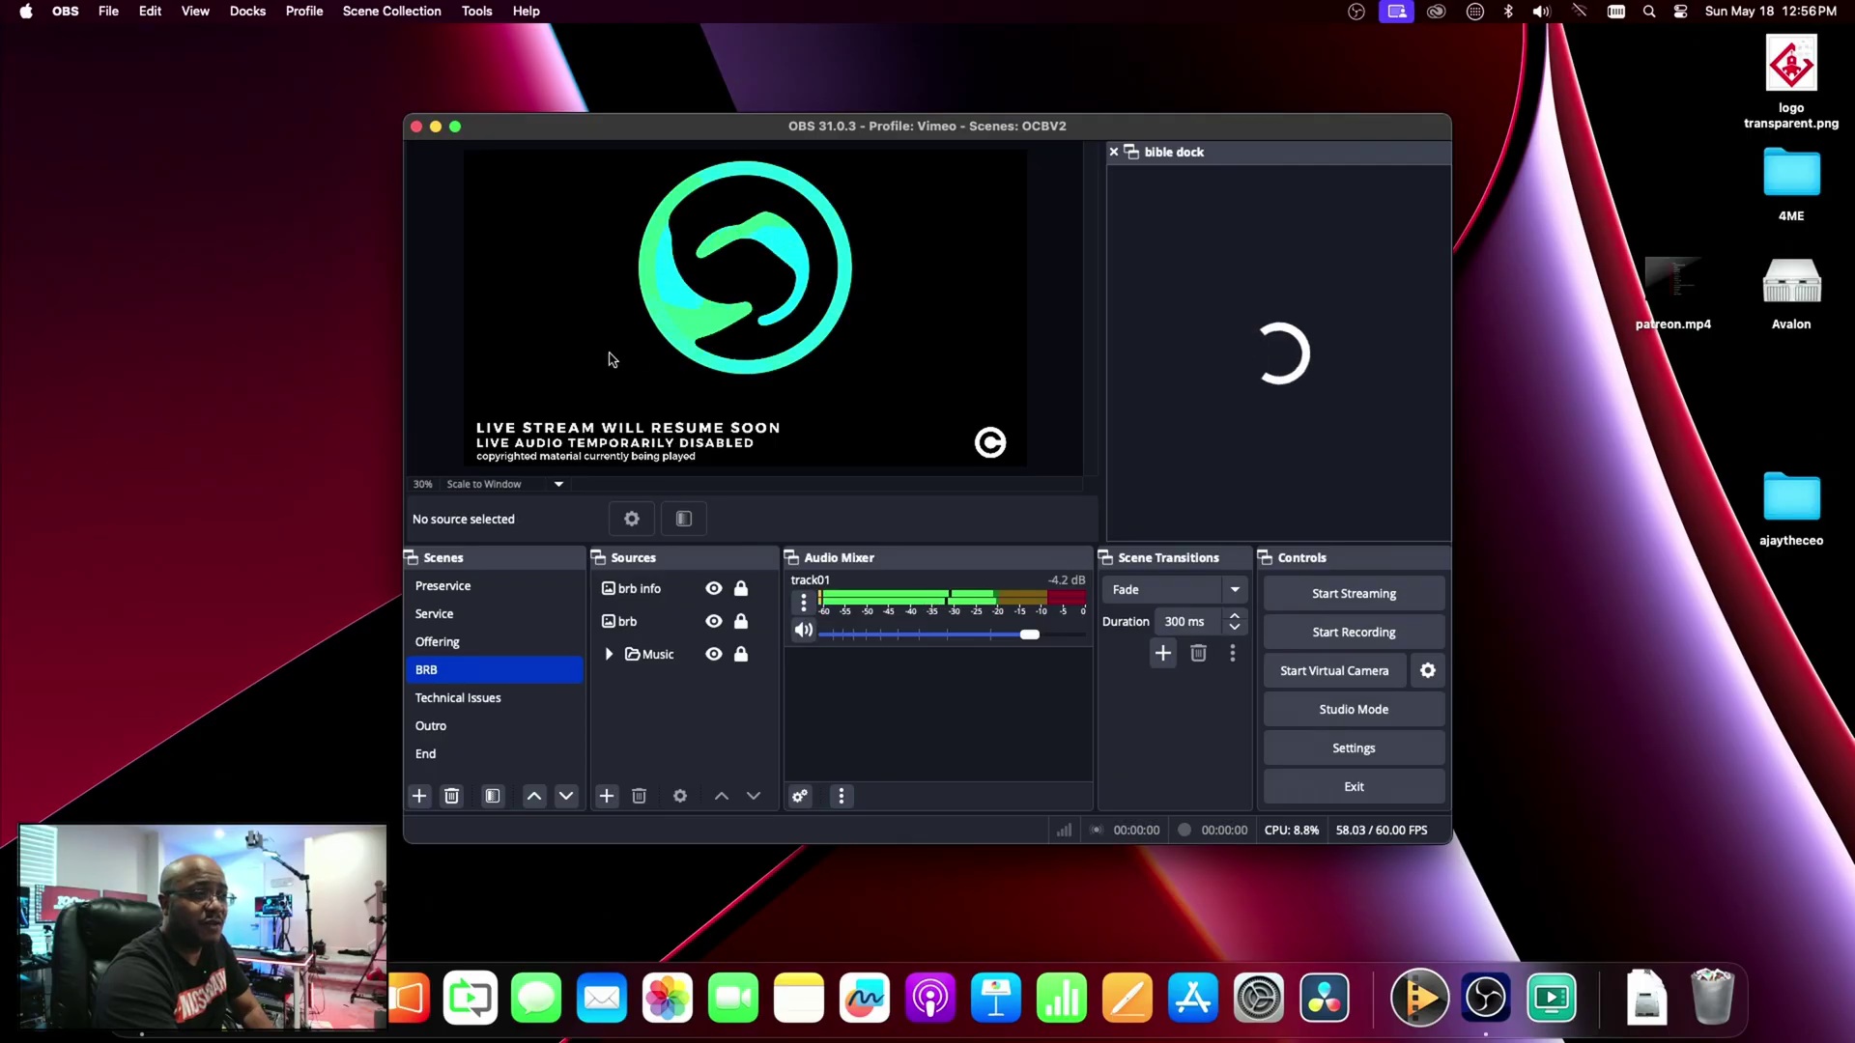
left_click(475, 13)
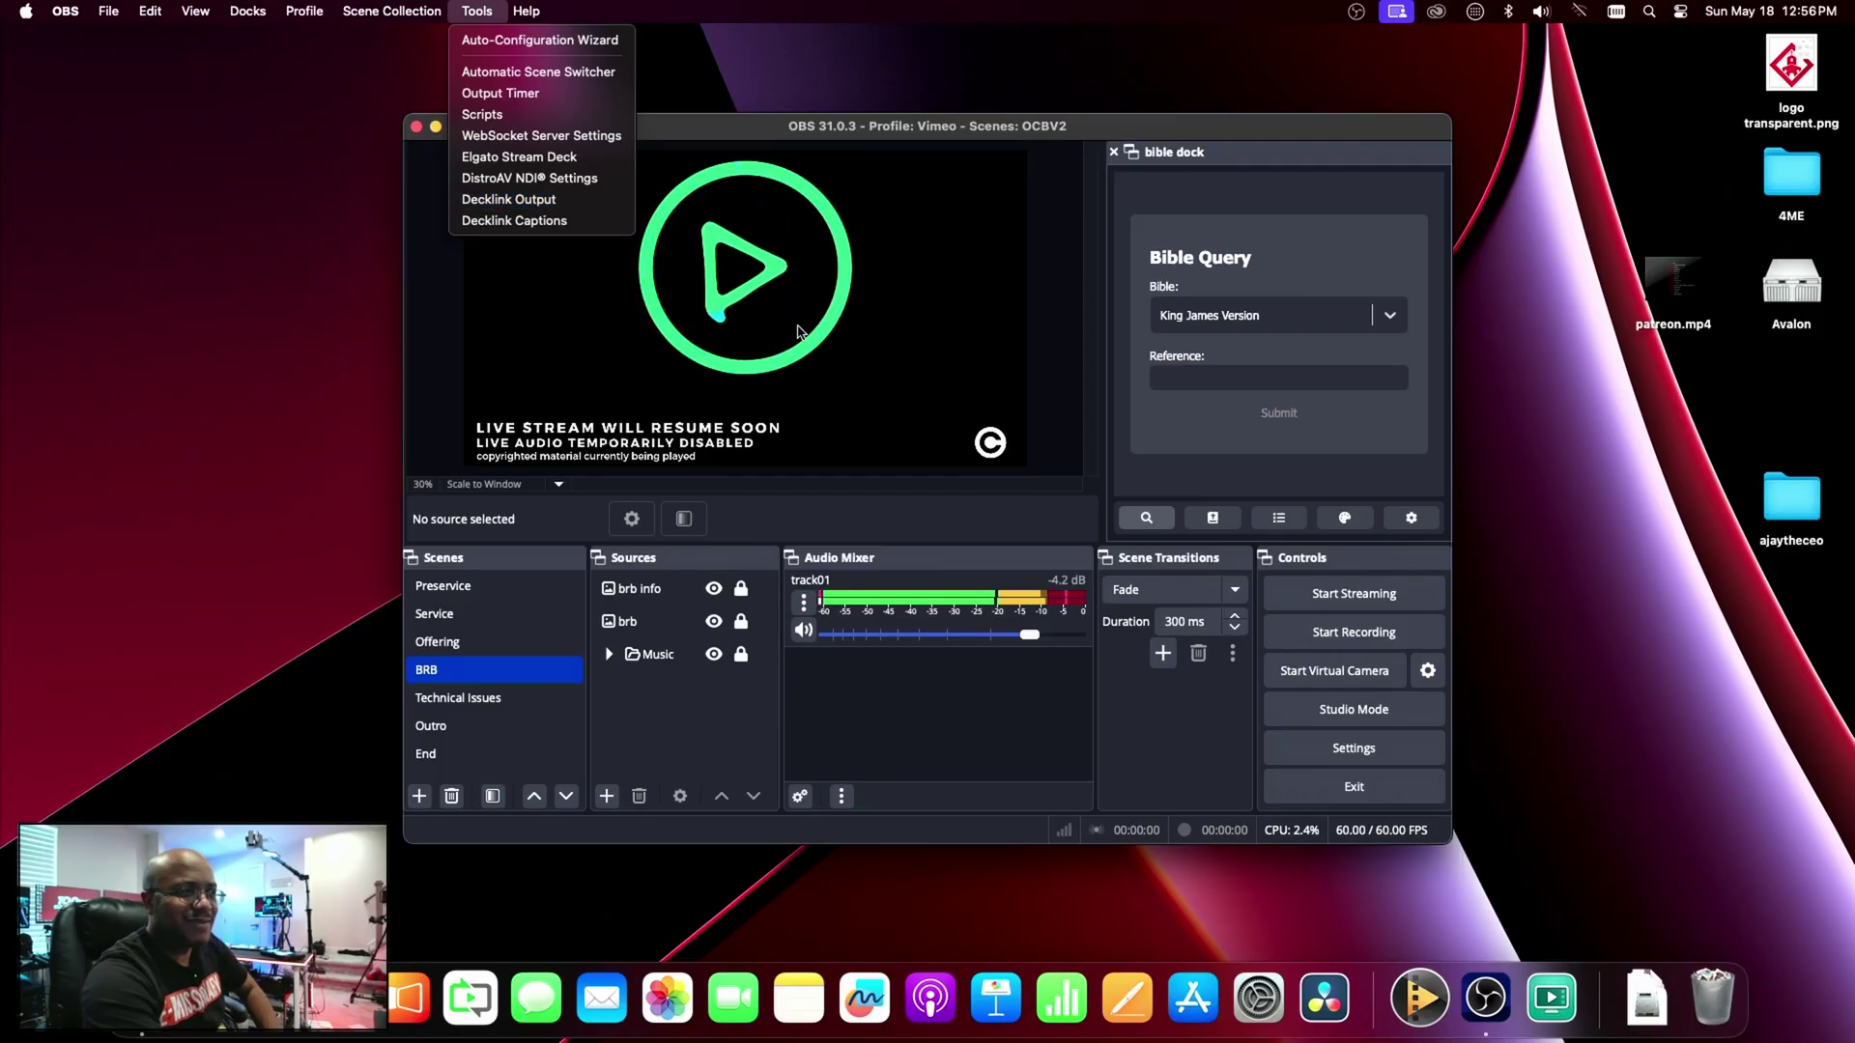
left_click(468, 596)
left_click(468, 588)
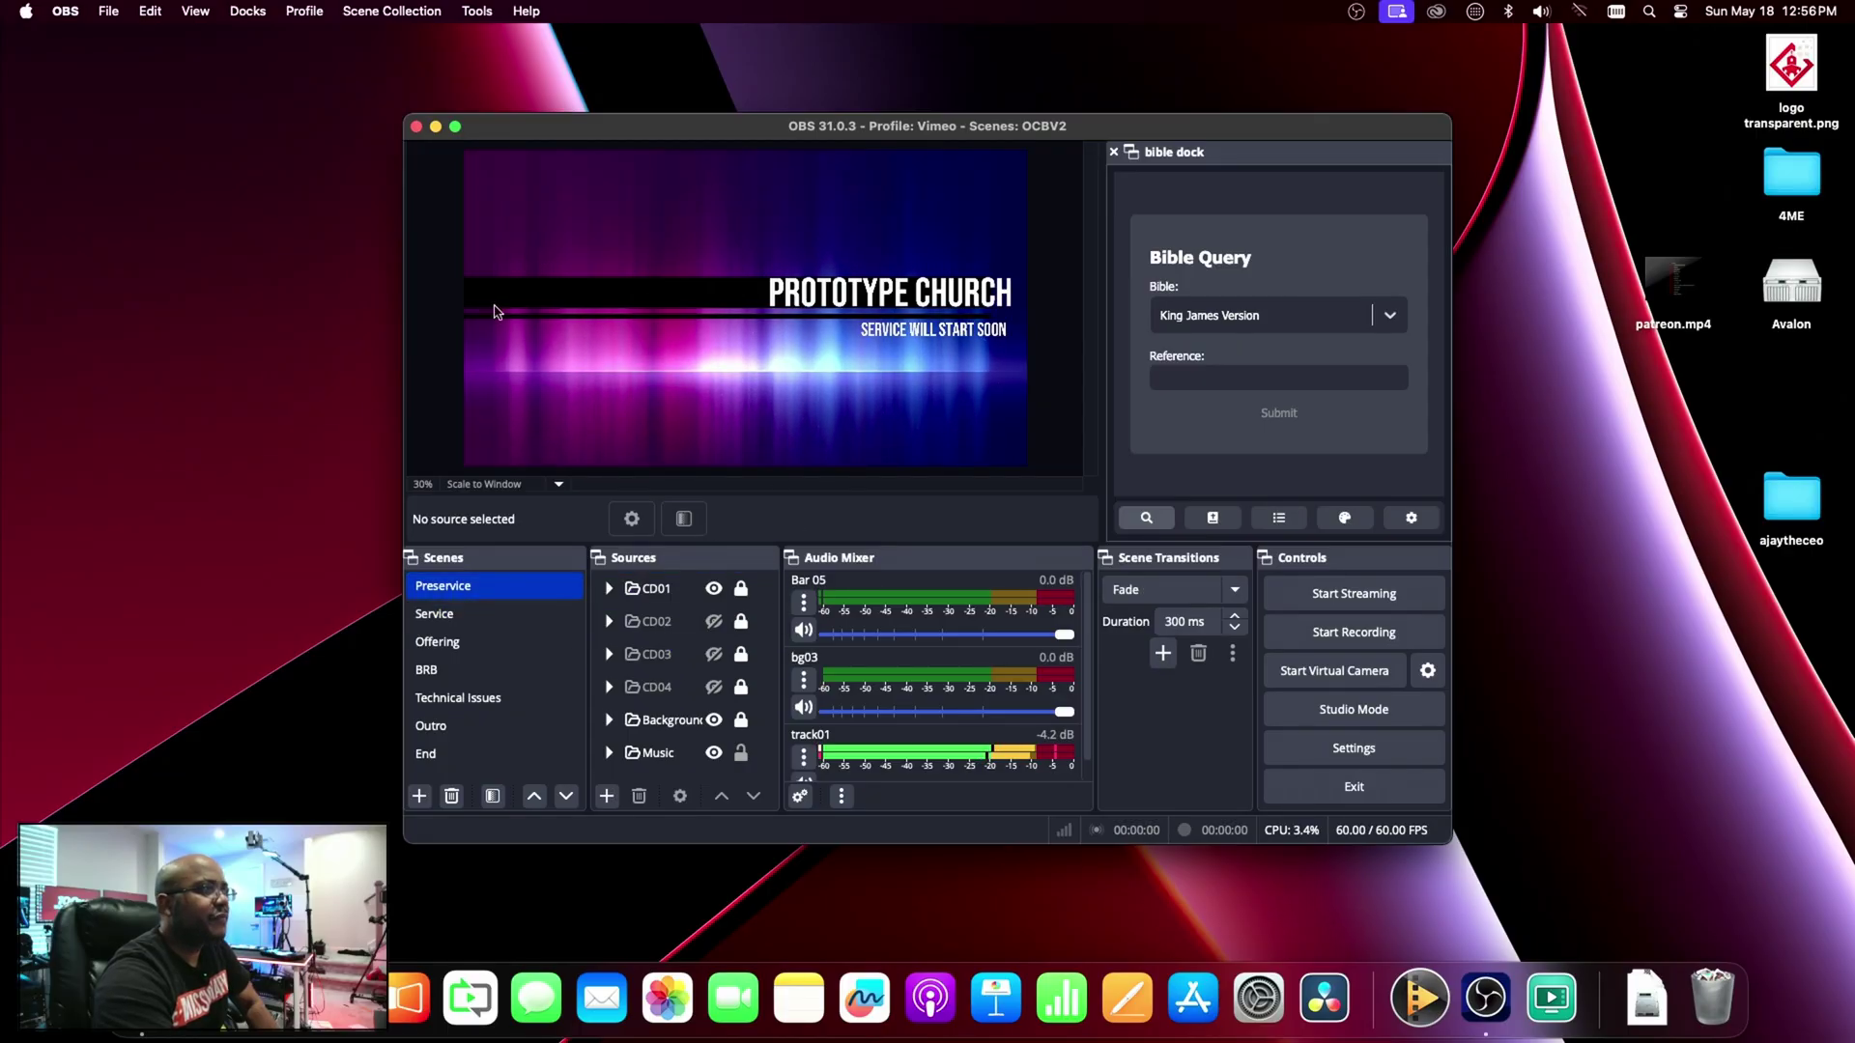
- Check the scene collections, then select the BRB scene and clear the Music source selection
left_click(401, 11)
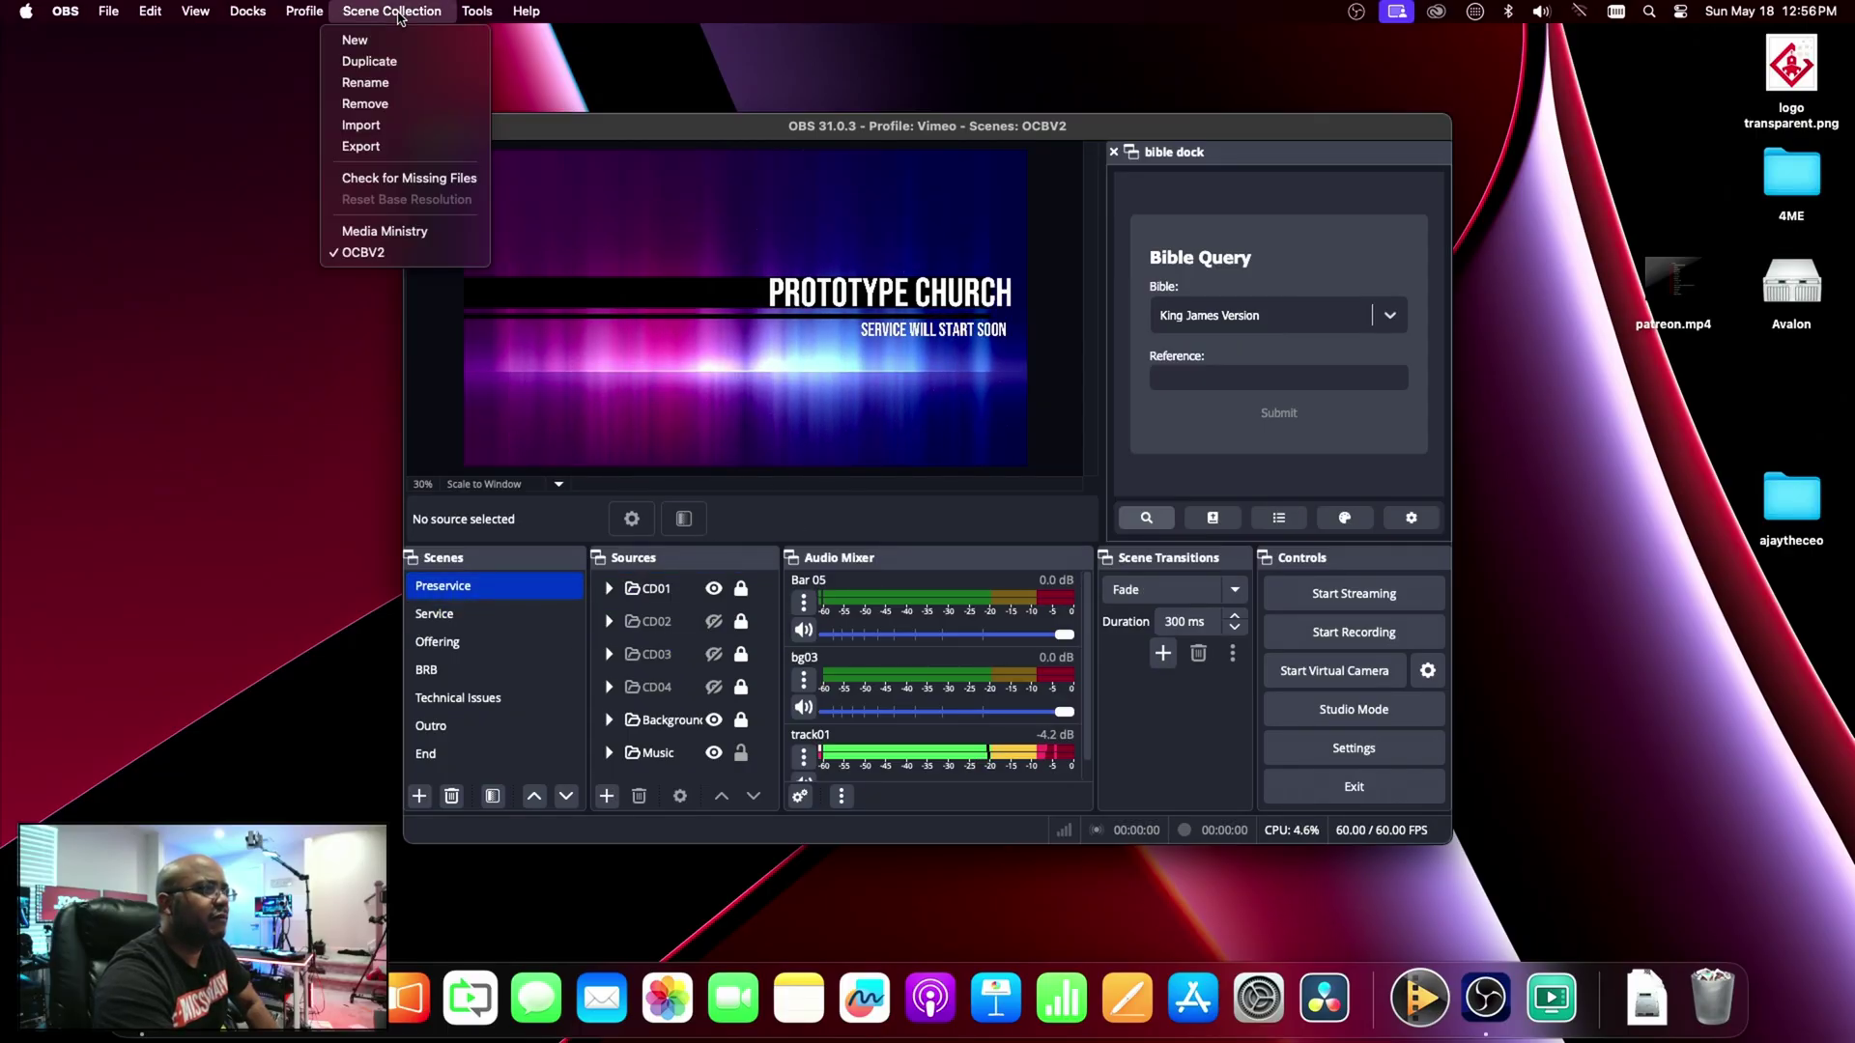
mouse_move(477, 11)
left_click(781, 139)
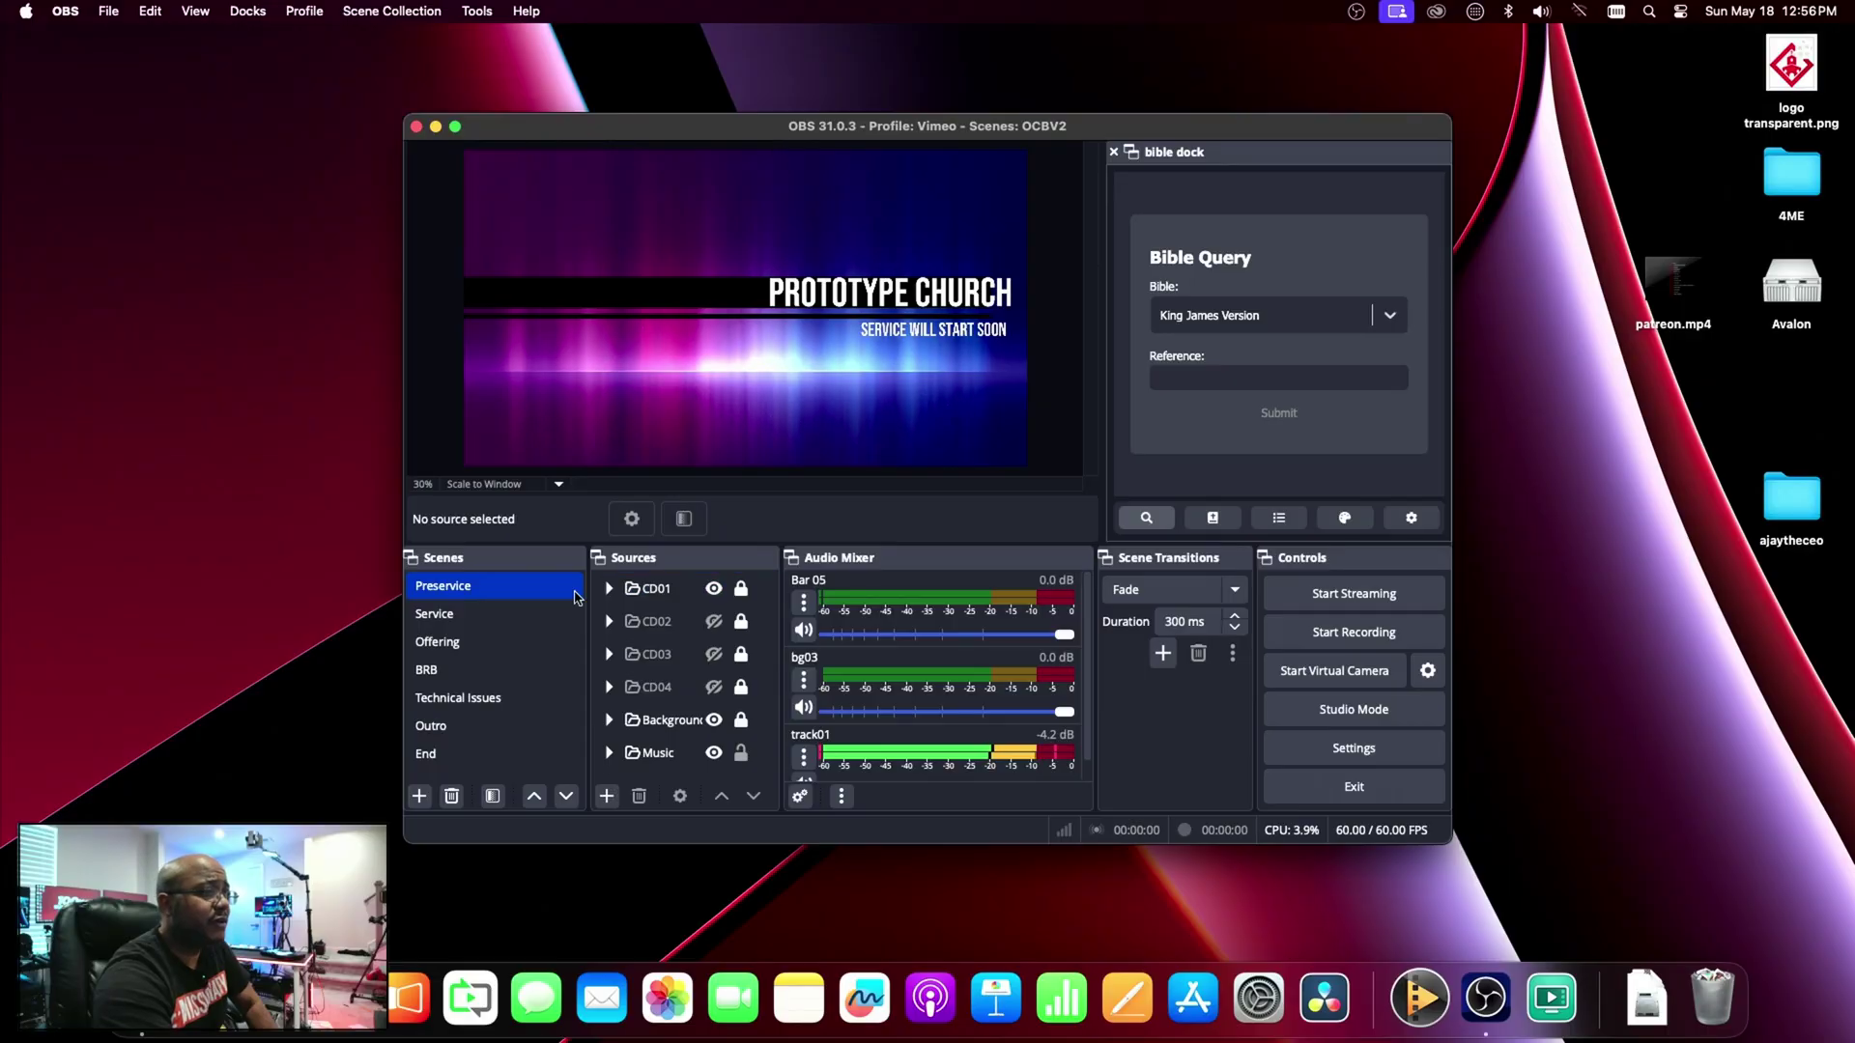
left_click(454, 670)
left_click(738, 666)
left_click(739, 674)
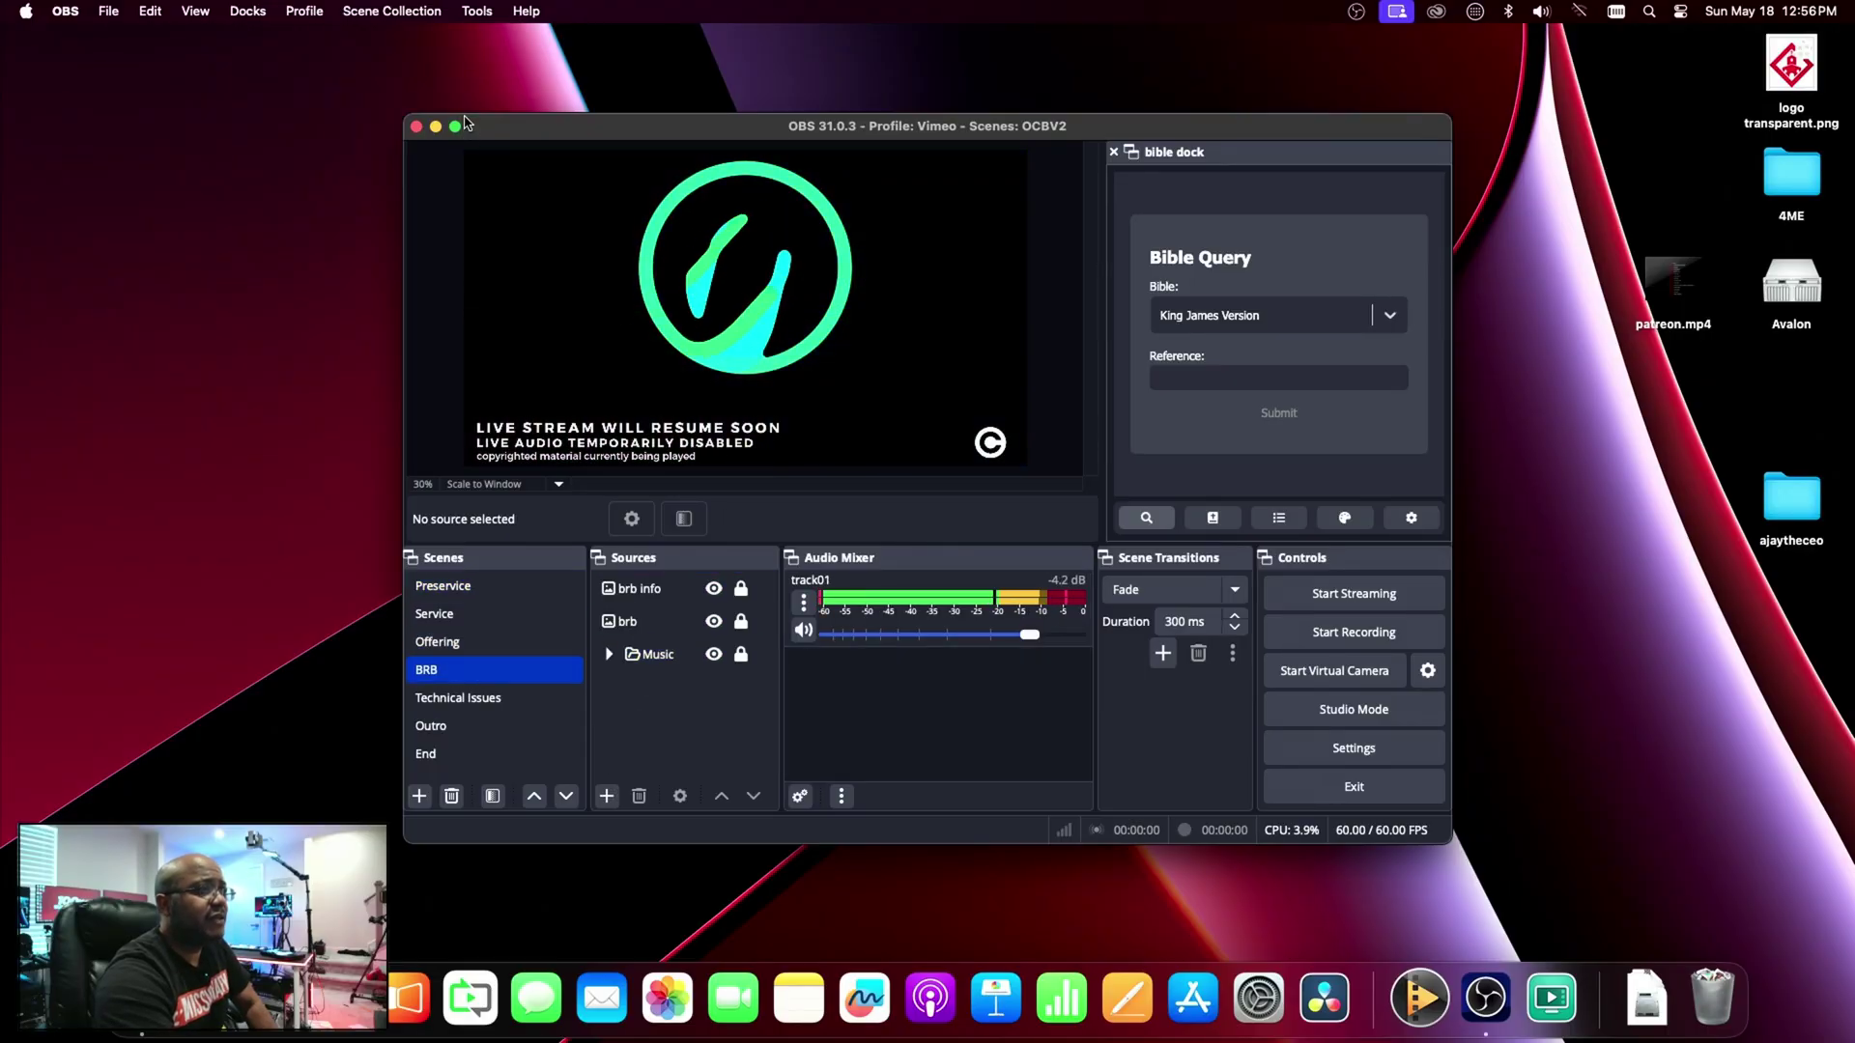
- Verify Tools > Decklink Output uses UltraStudio Monitor 3G at 1080p60, then close OBS
left_click(488, 16)
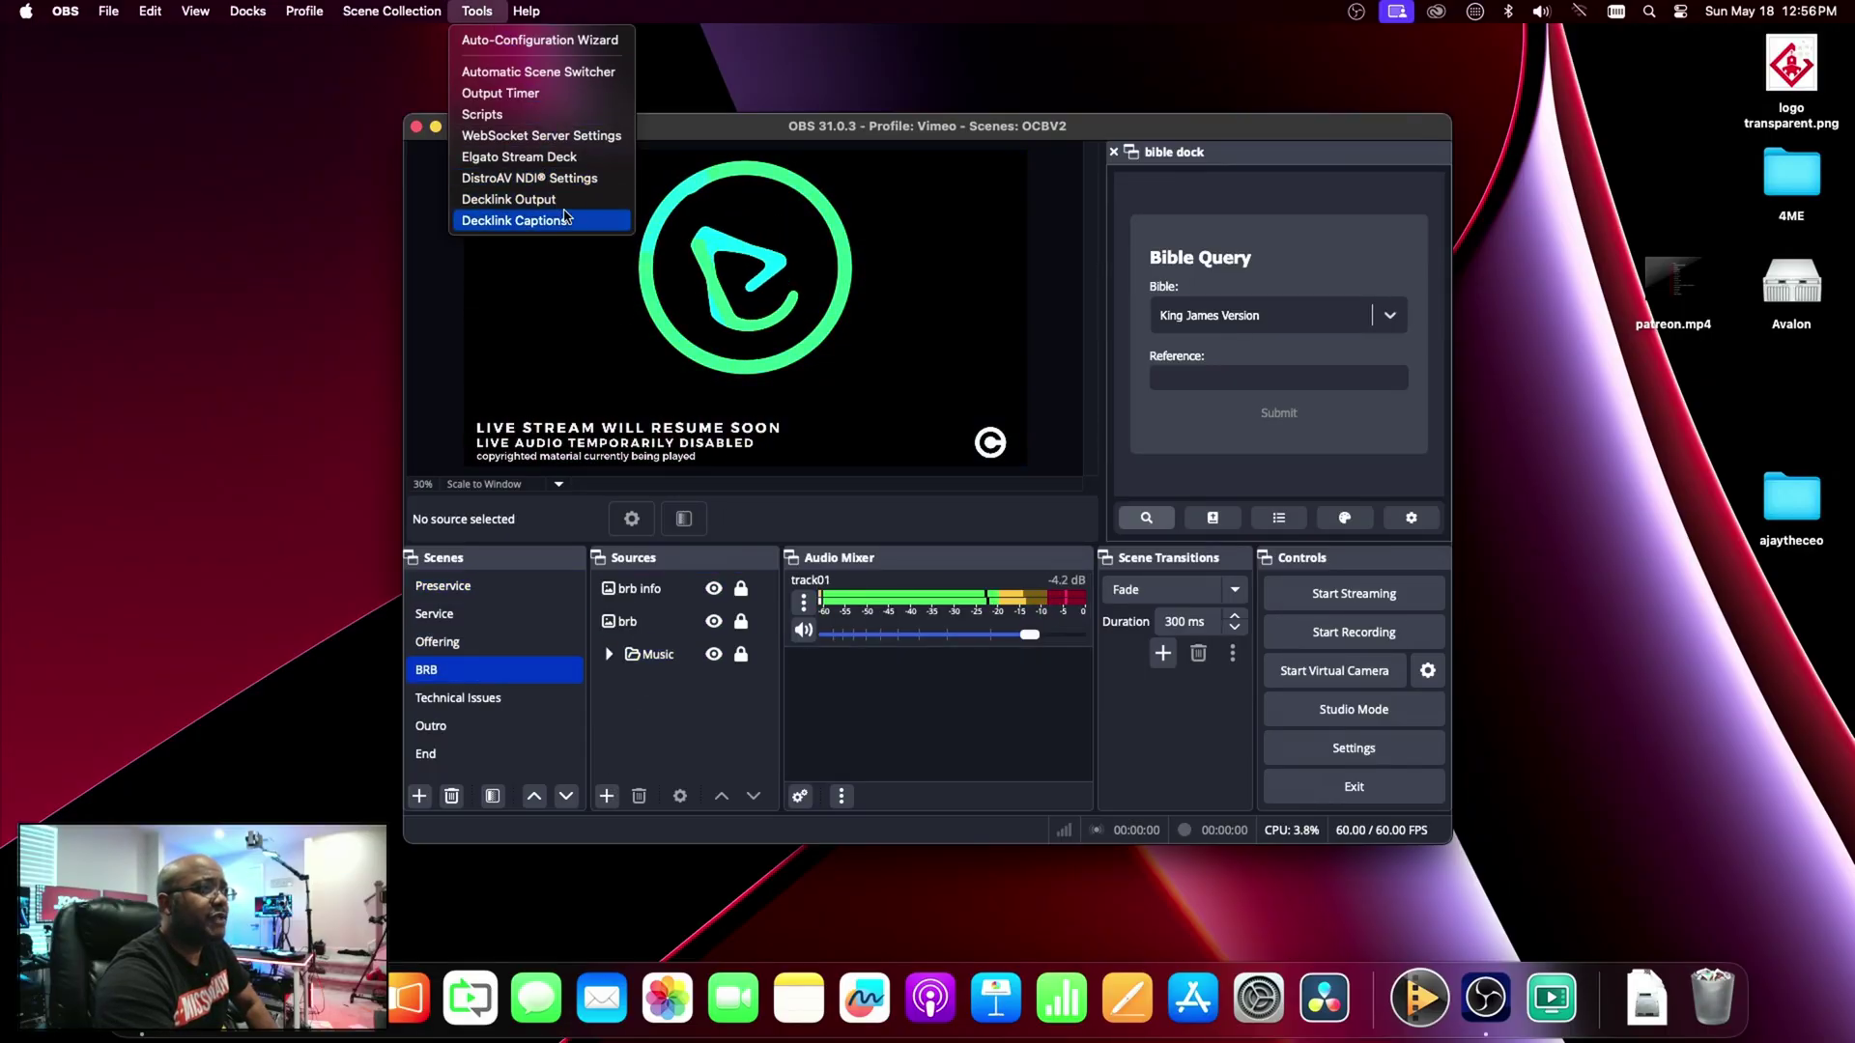
left_click(560, 200)
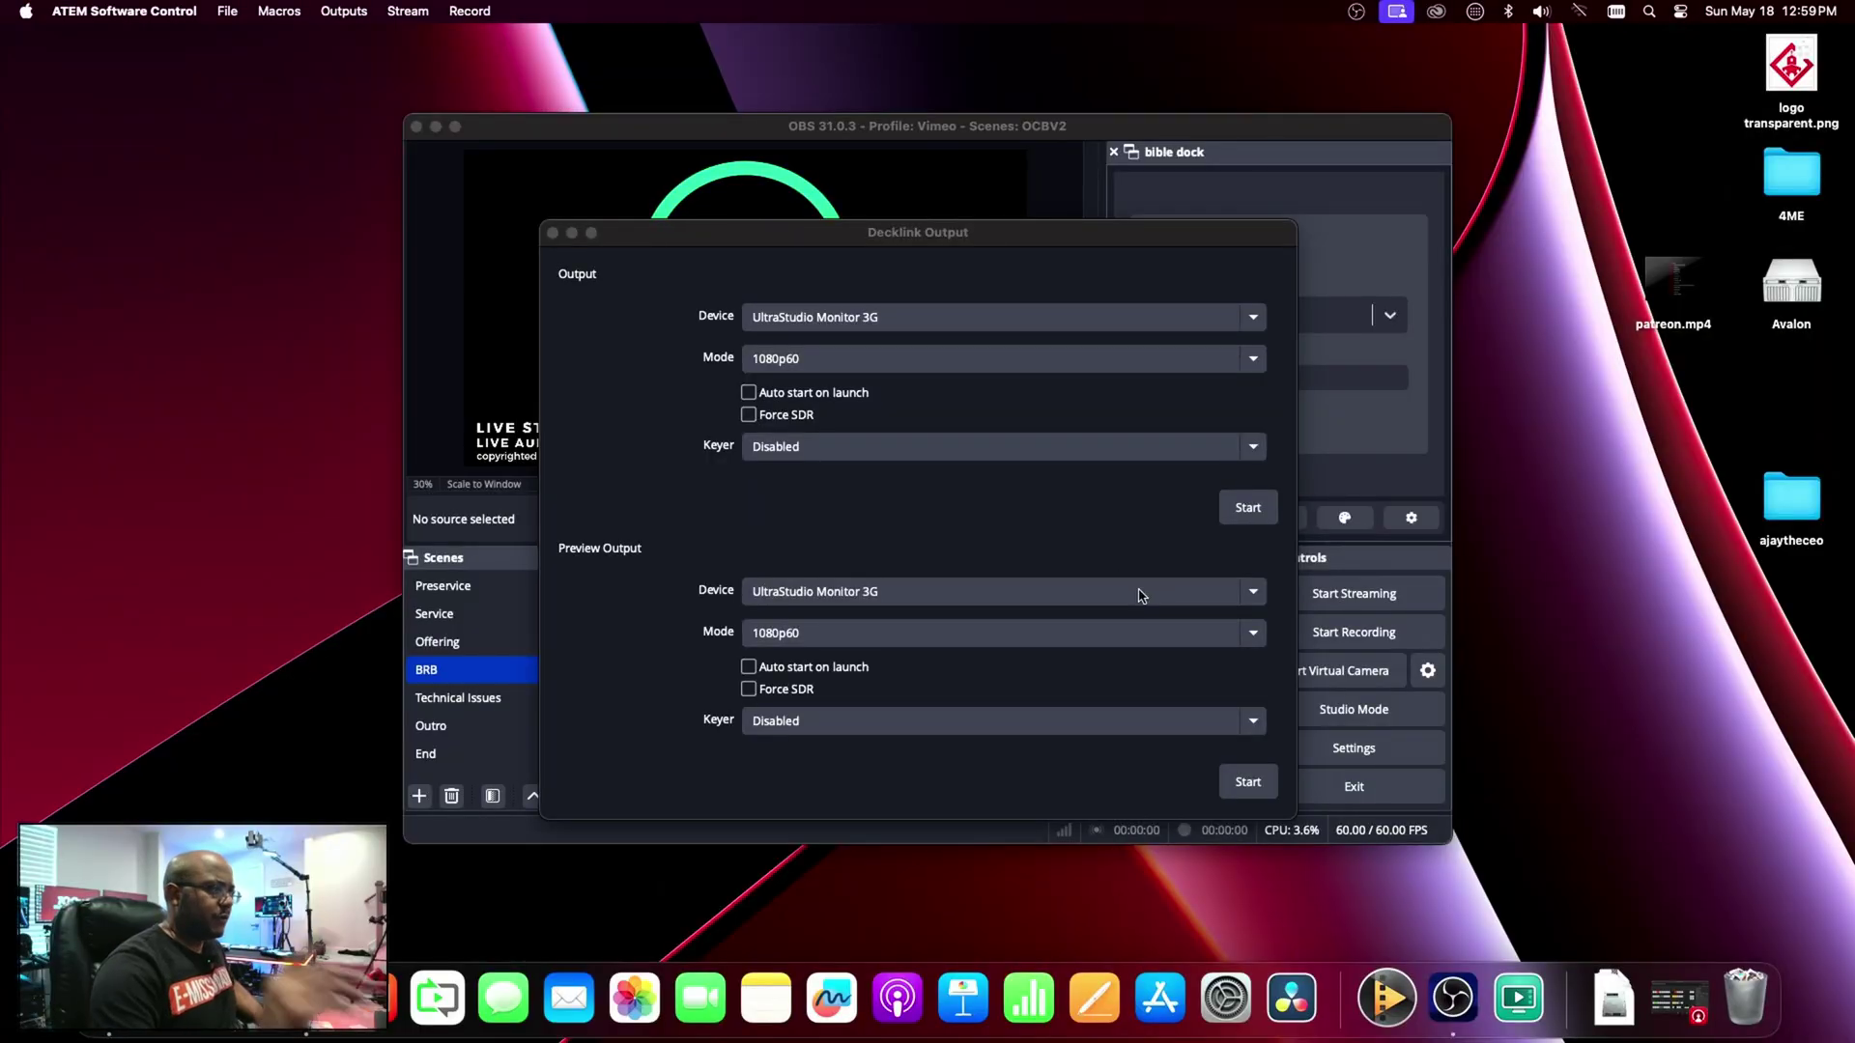
left_click(552, 233)
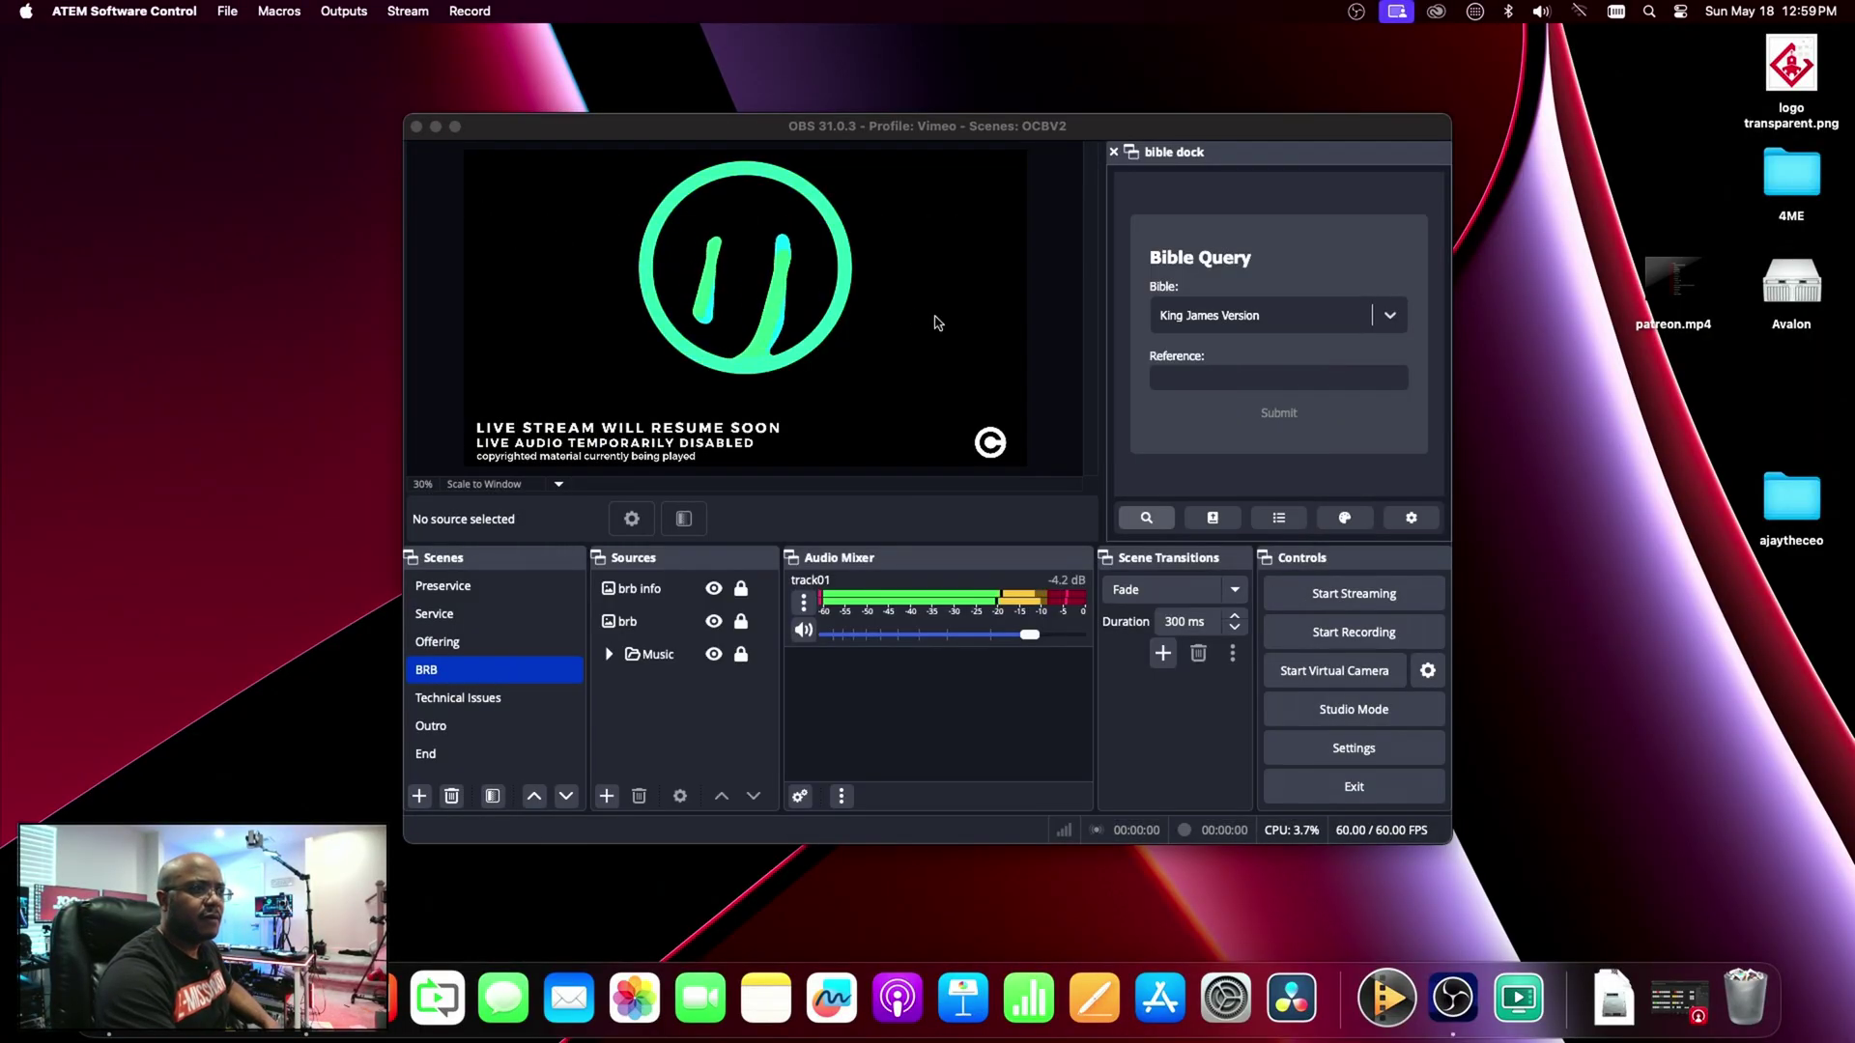
left_click(417, 127)
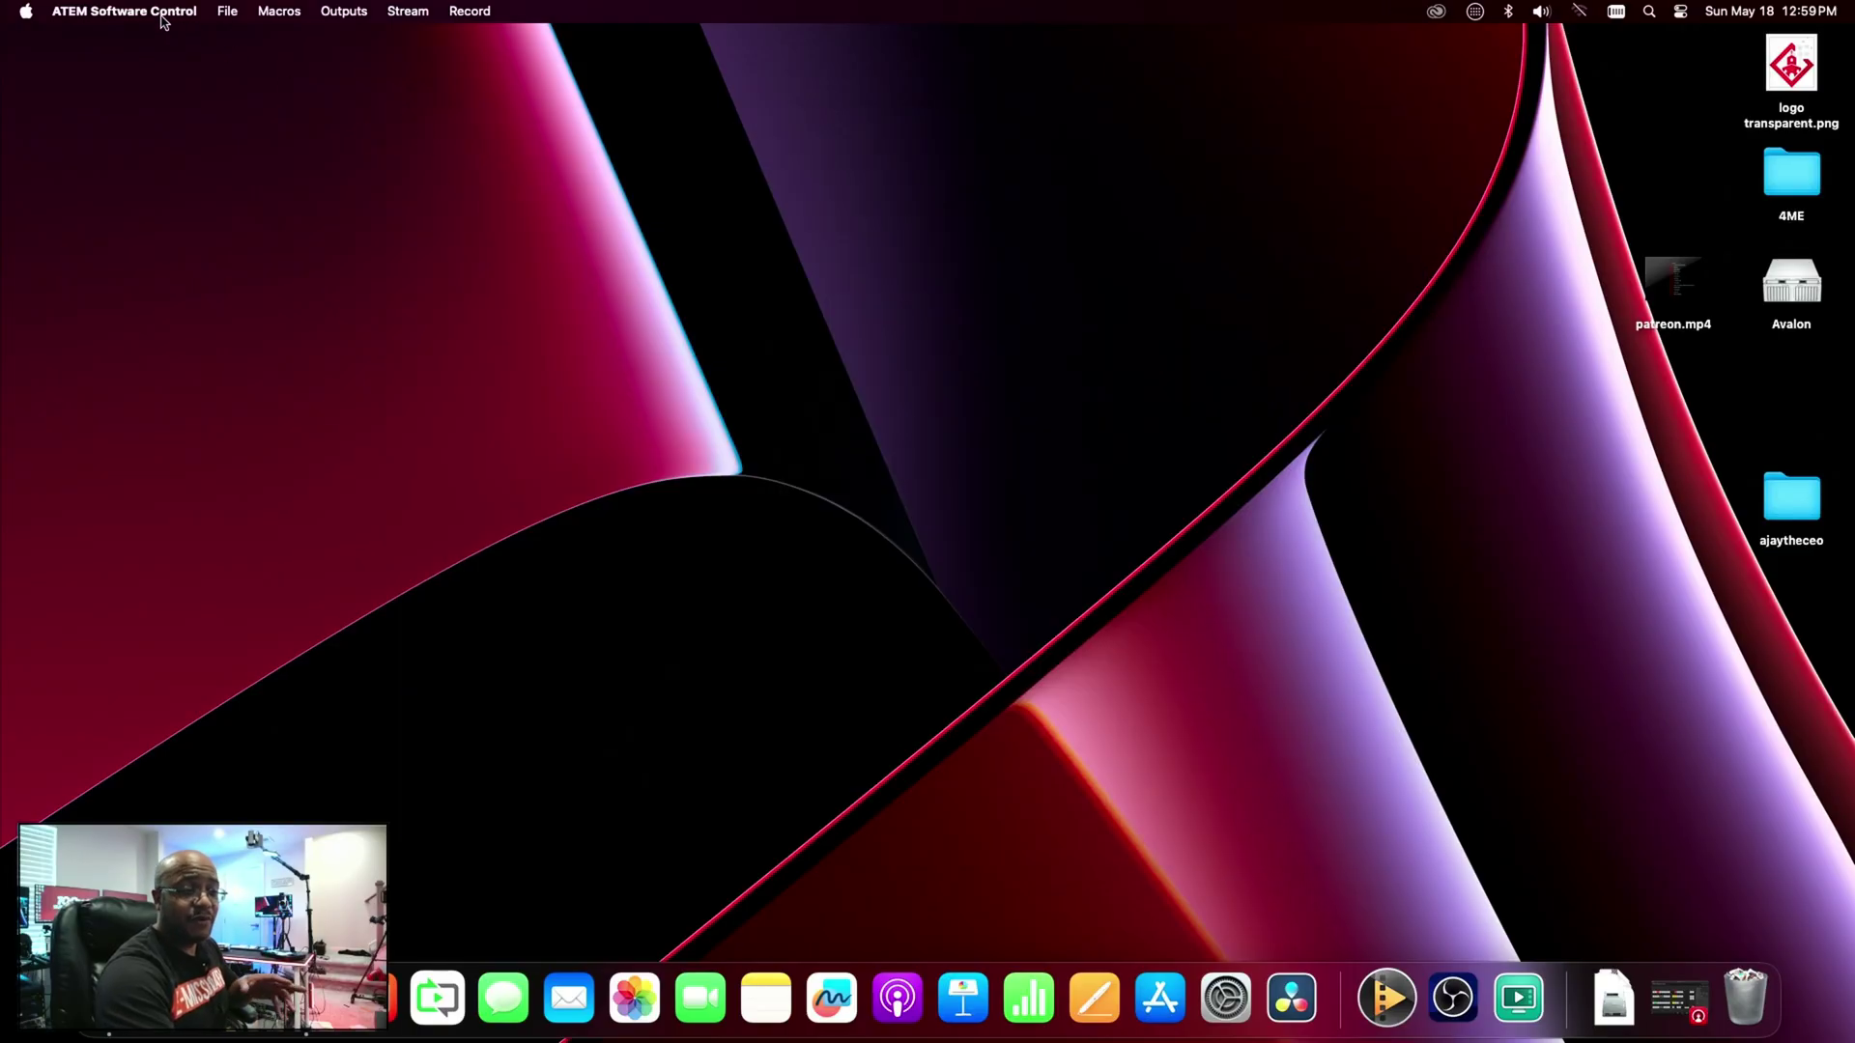
- Bring ProPresenter to the front and open its Settings to the Screens pane
left_click(391, 997)
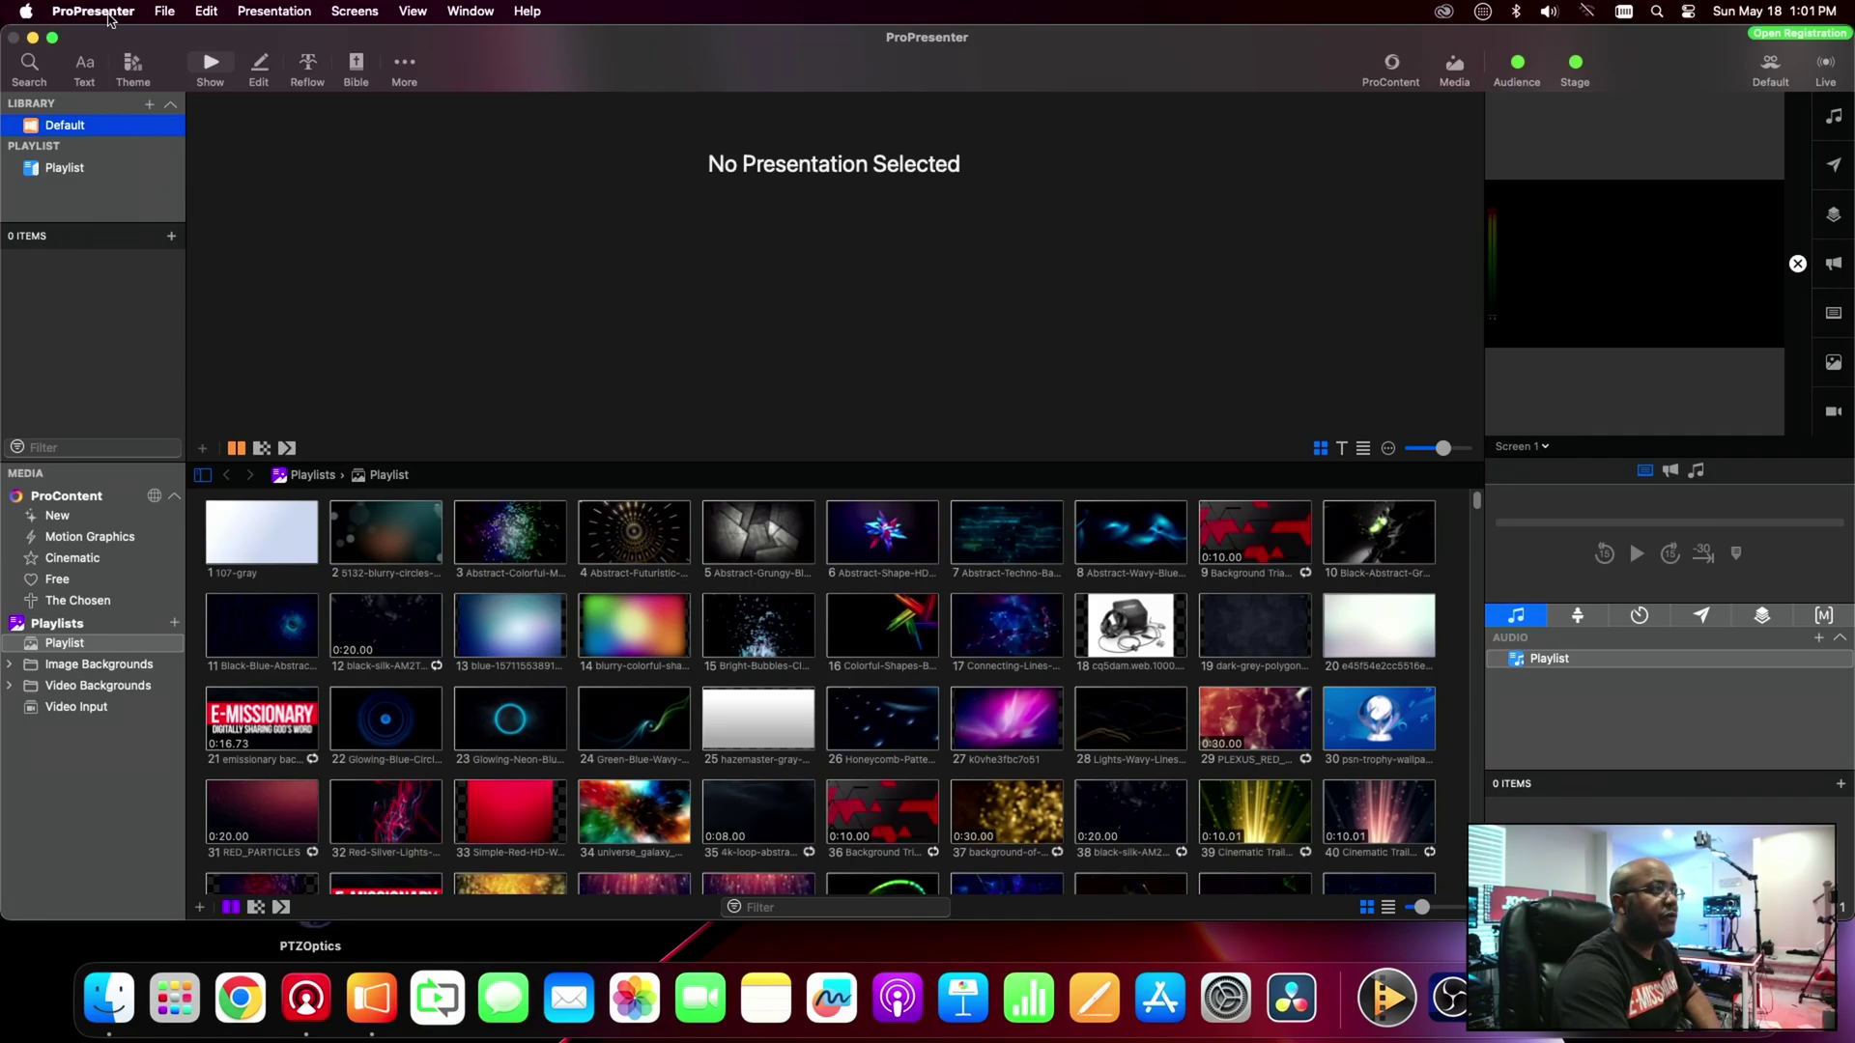
left_click(109, 18)
mouse_move(123, 97)
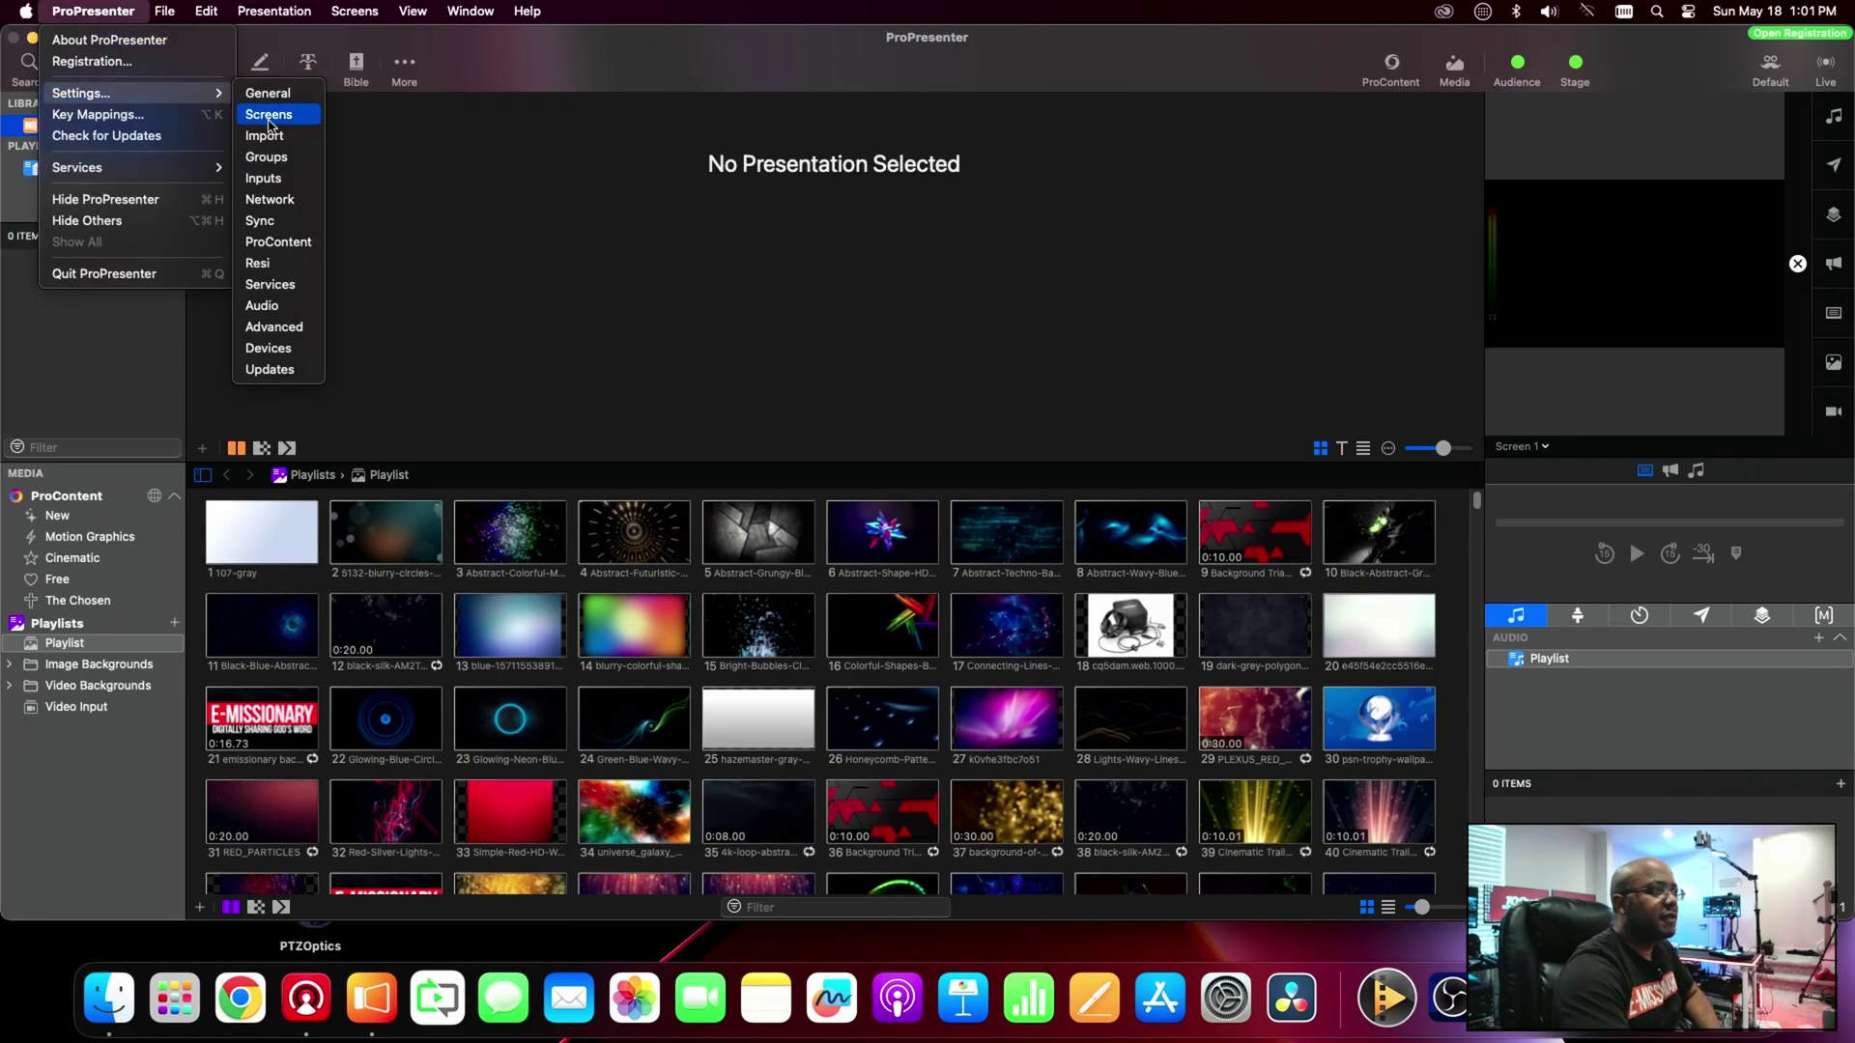
left_click(269, 116)
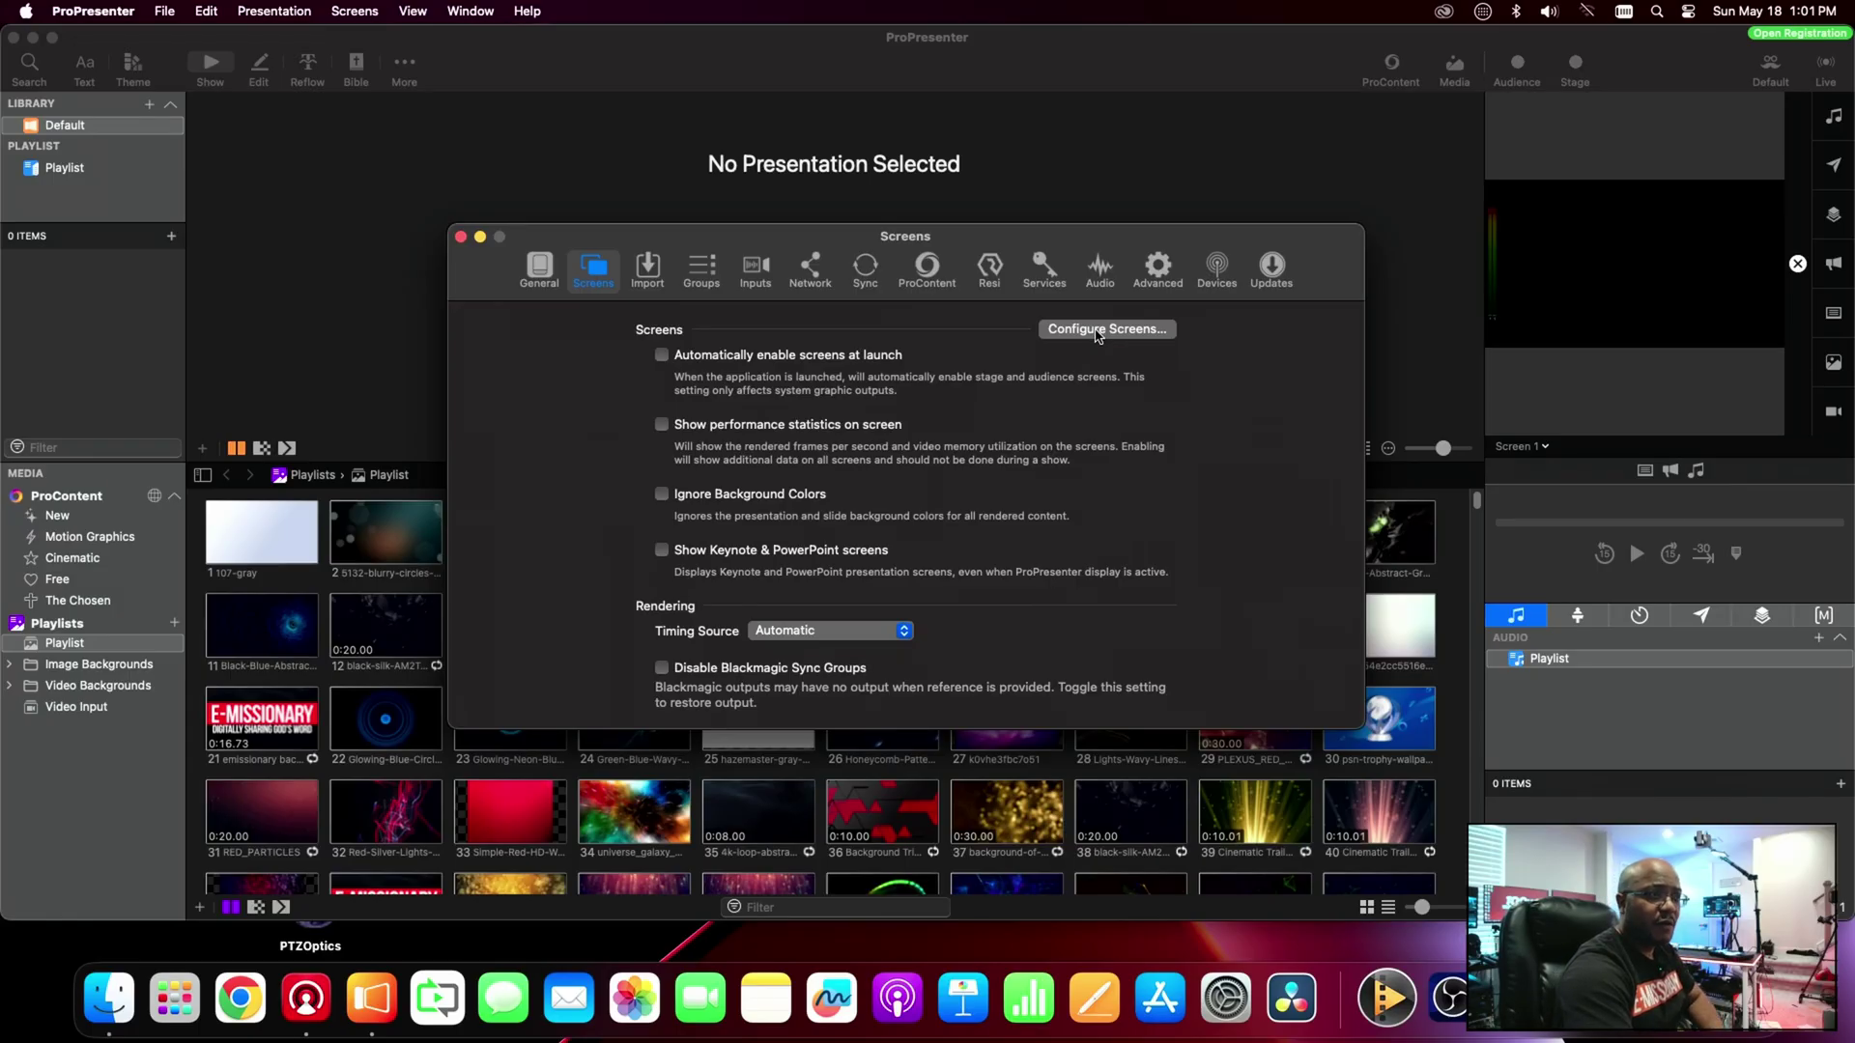
- Route Screen 1 to UltraStudio Monitor 3G at 1080p60 with Reassign to New, then close the settings windows
left_click(1098, 332)
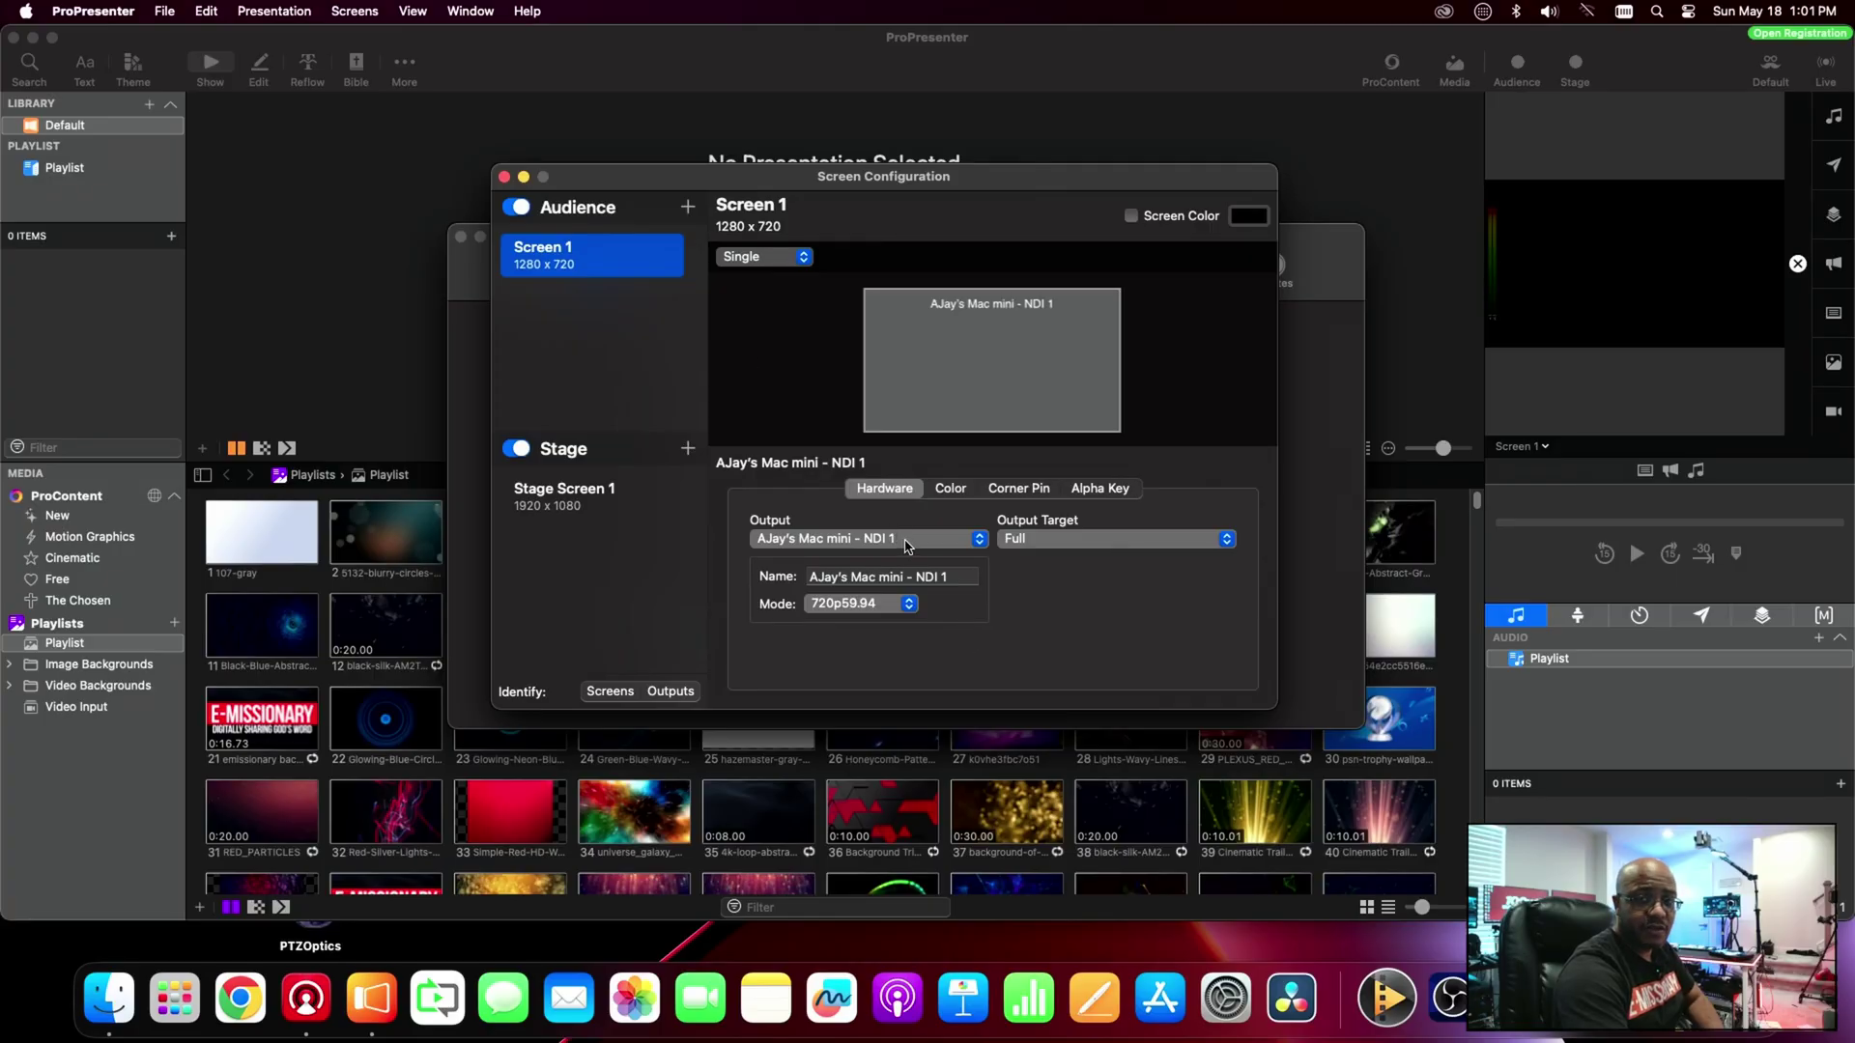
left_click(904, 547)
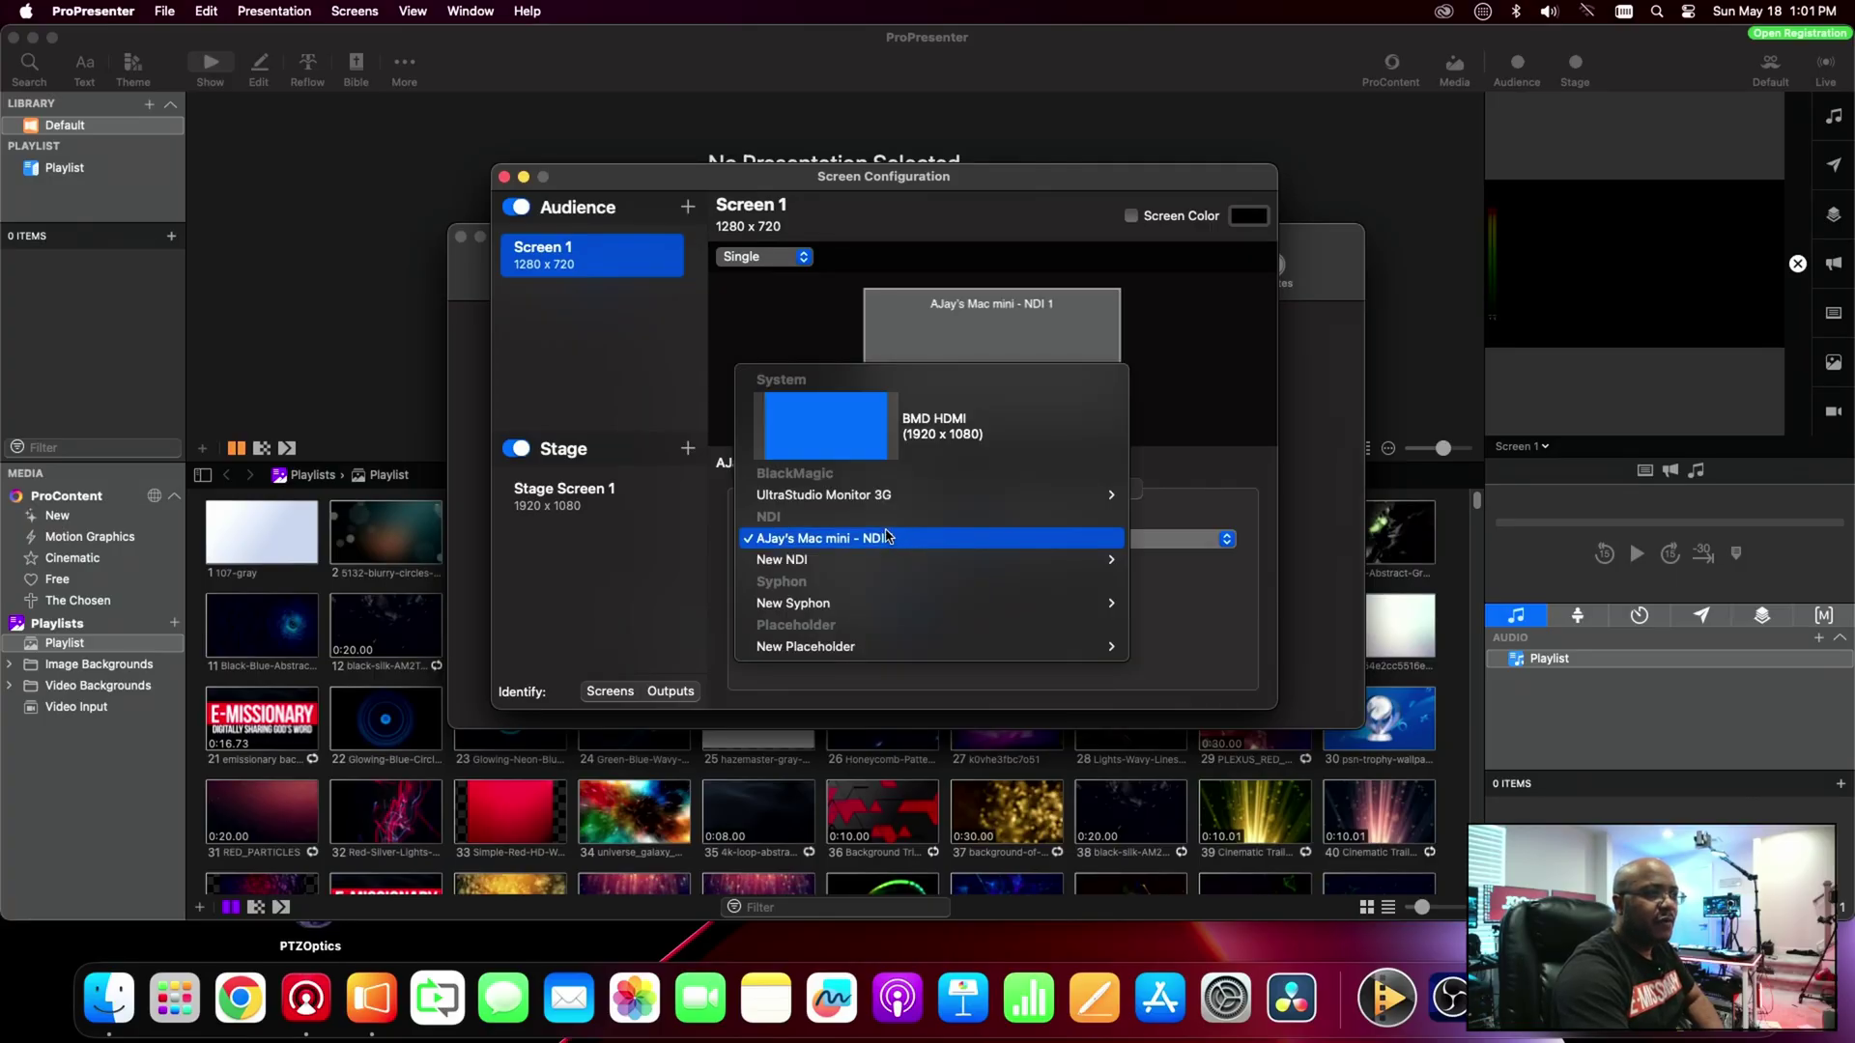
mouse_move(828, 497)
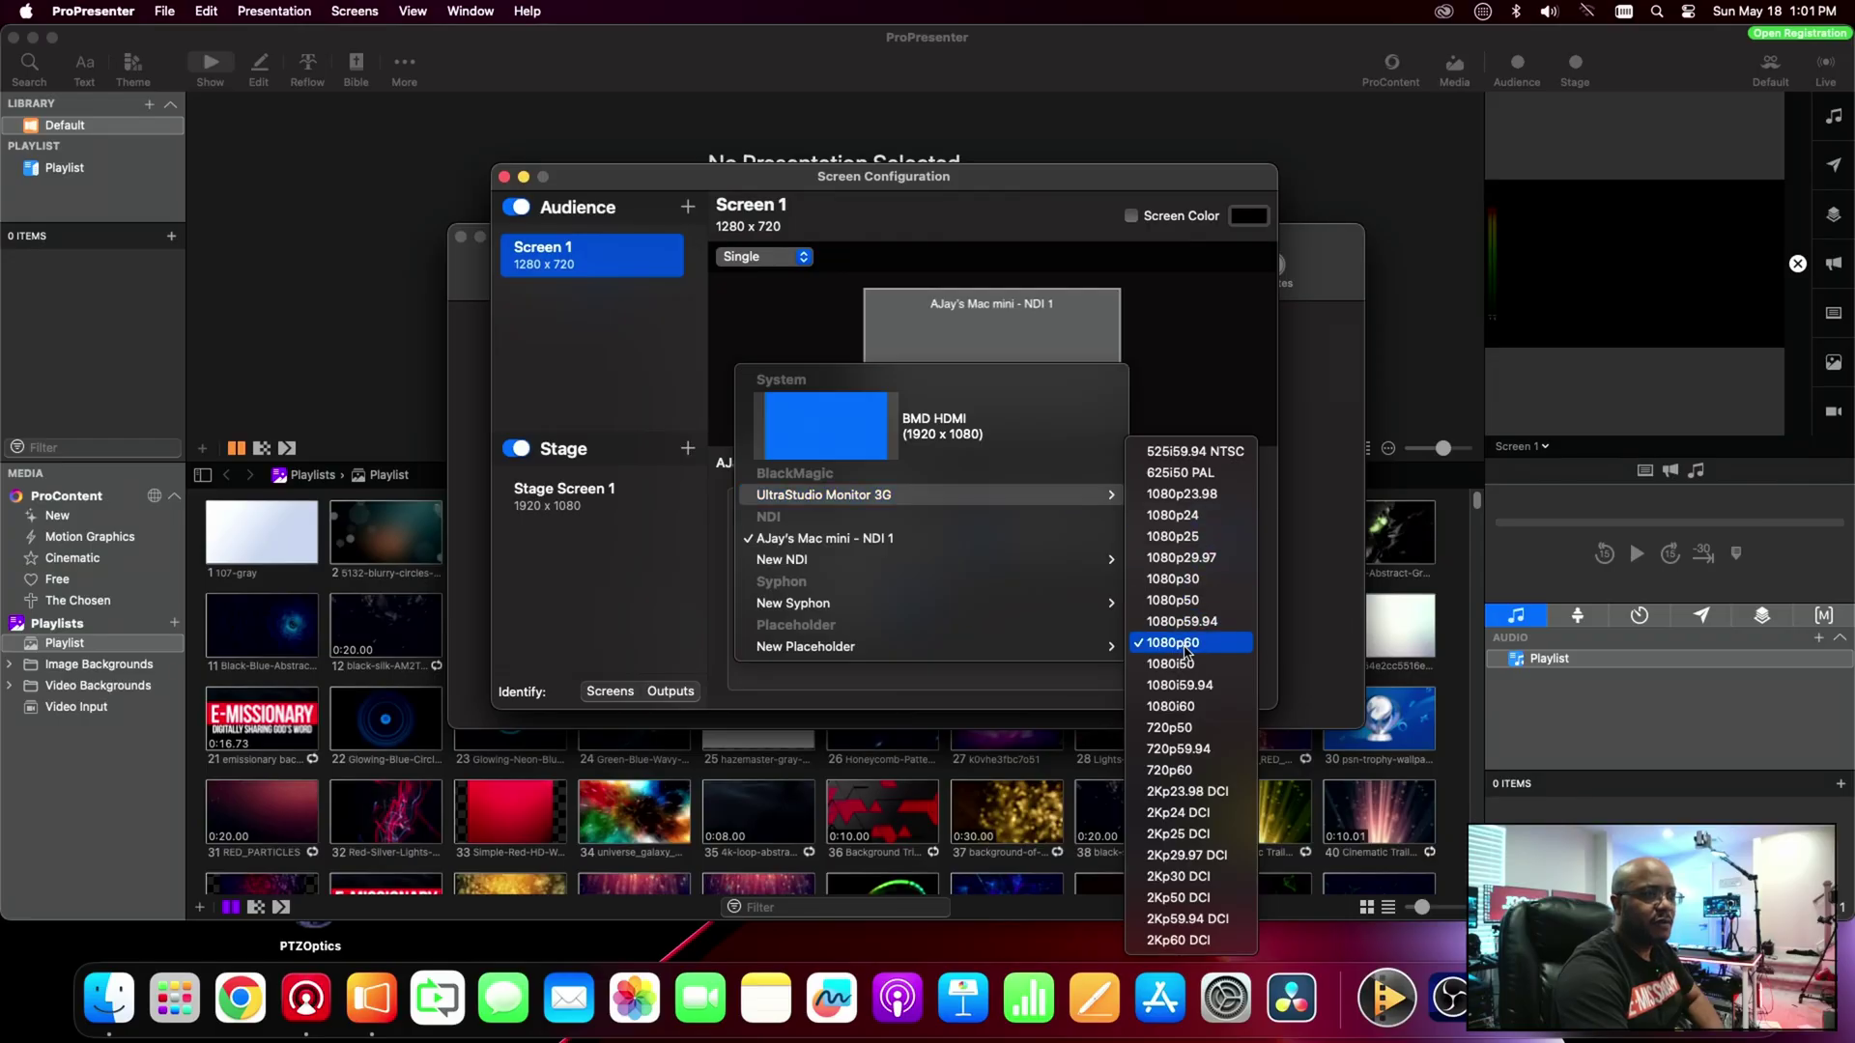
left_click(1186, 653)
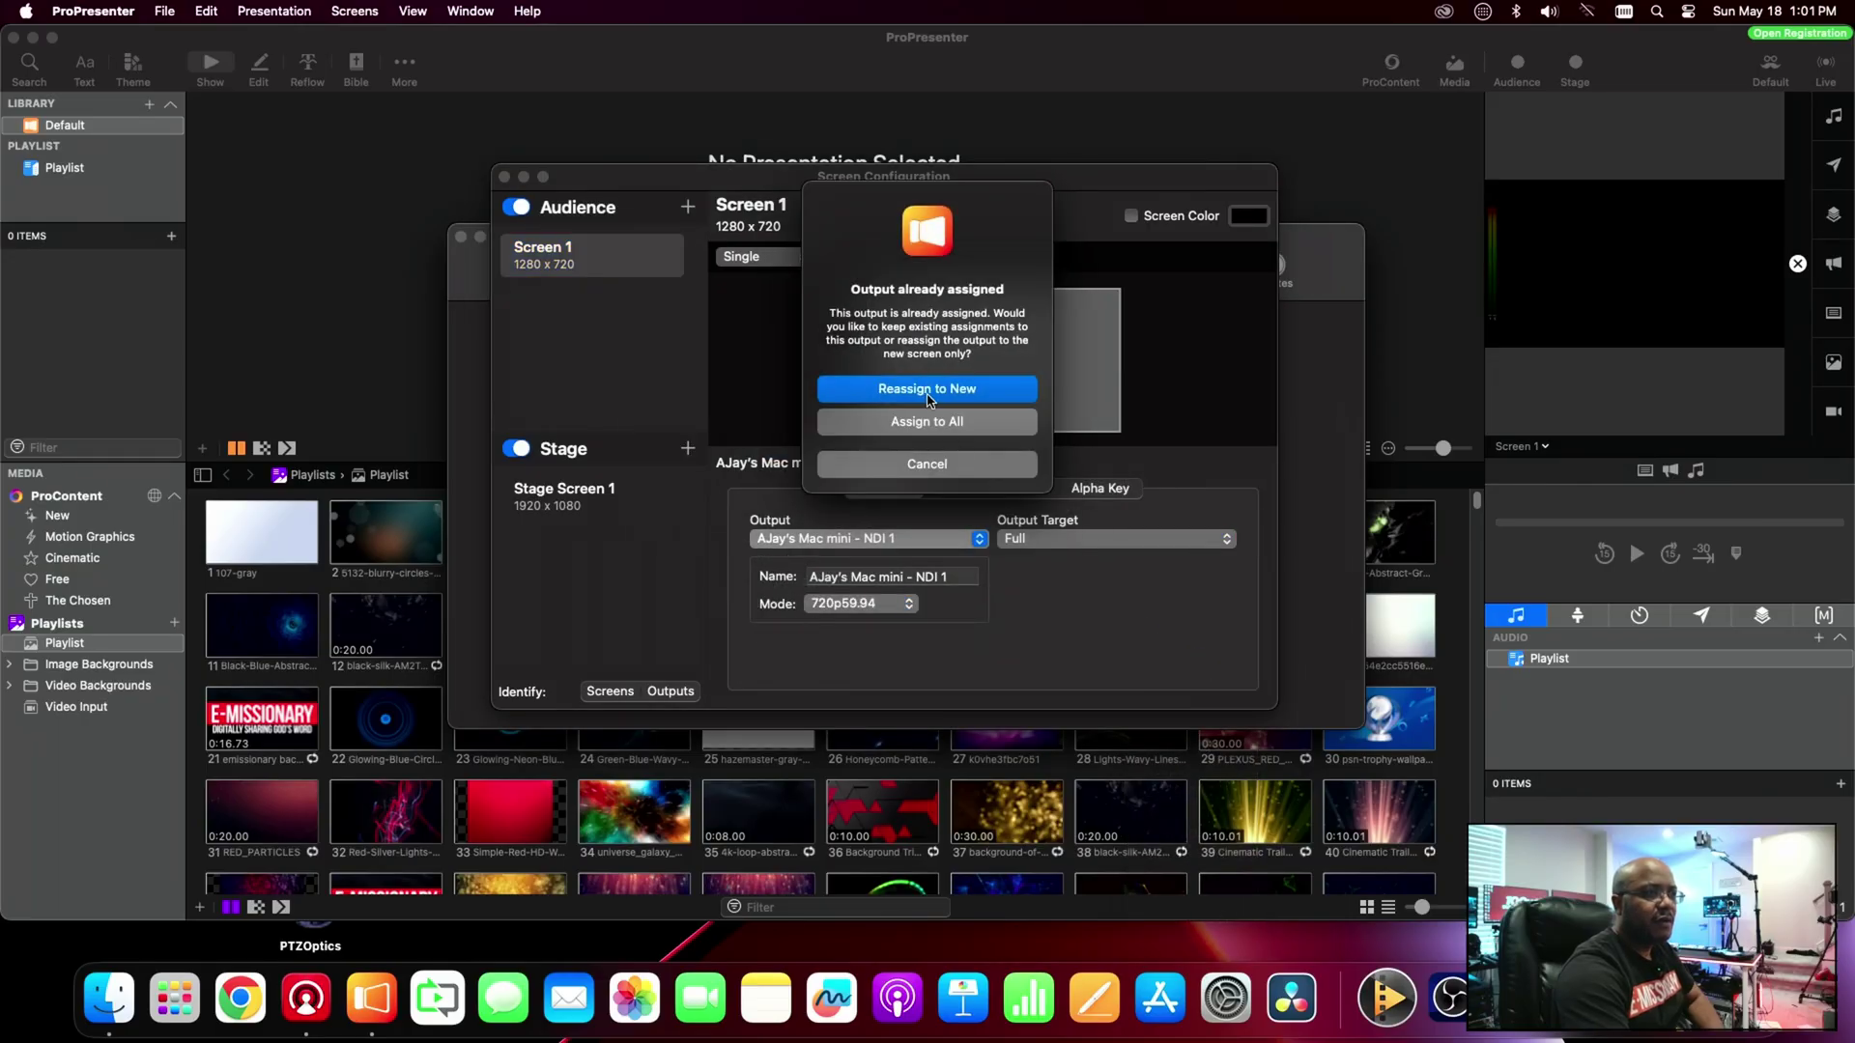
left_click(927, 390)
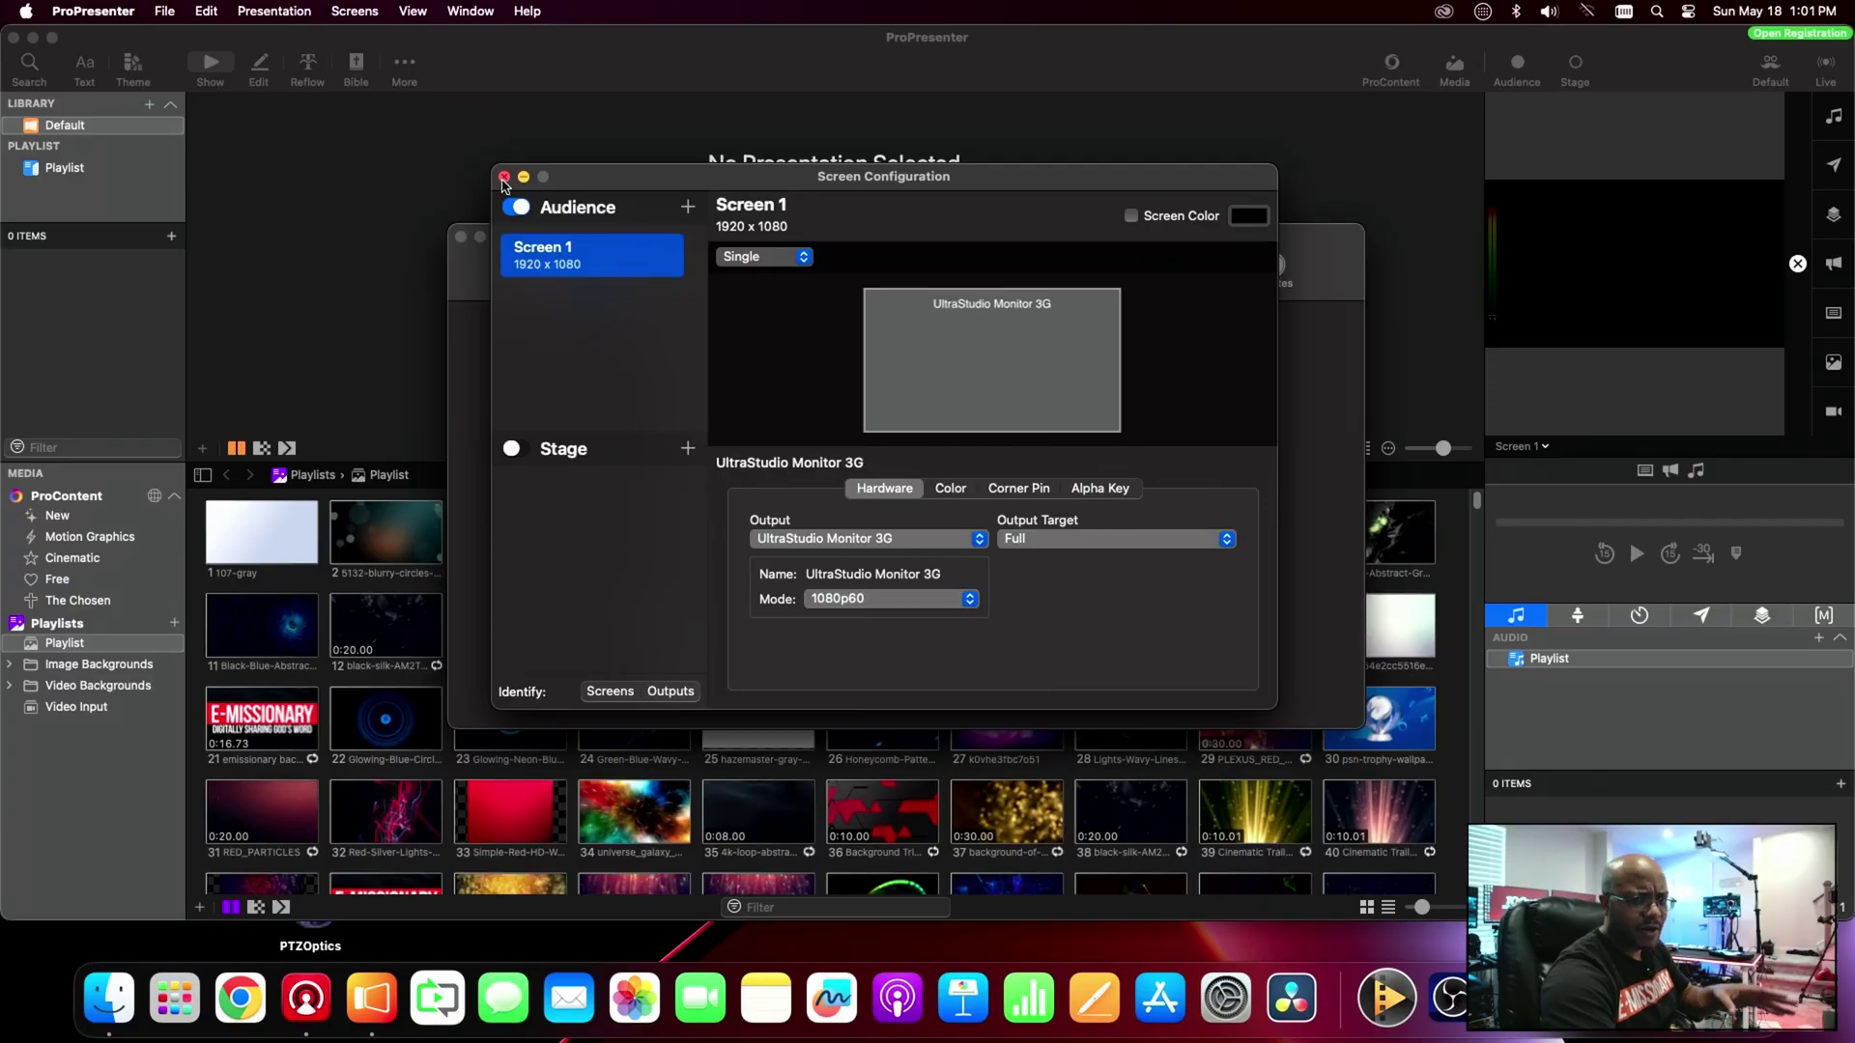
left_click(503, 177)
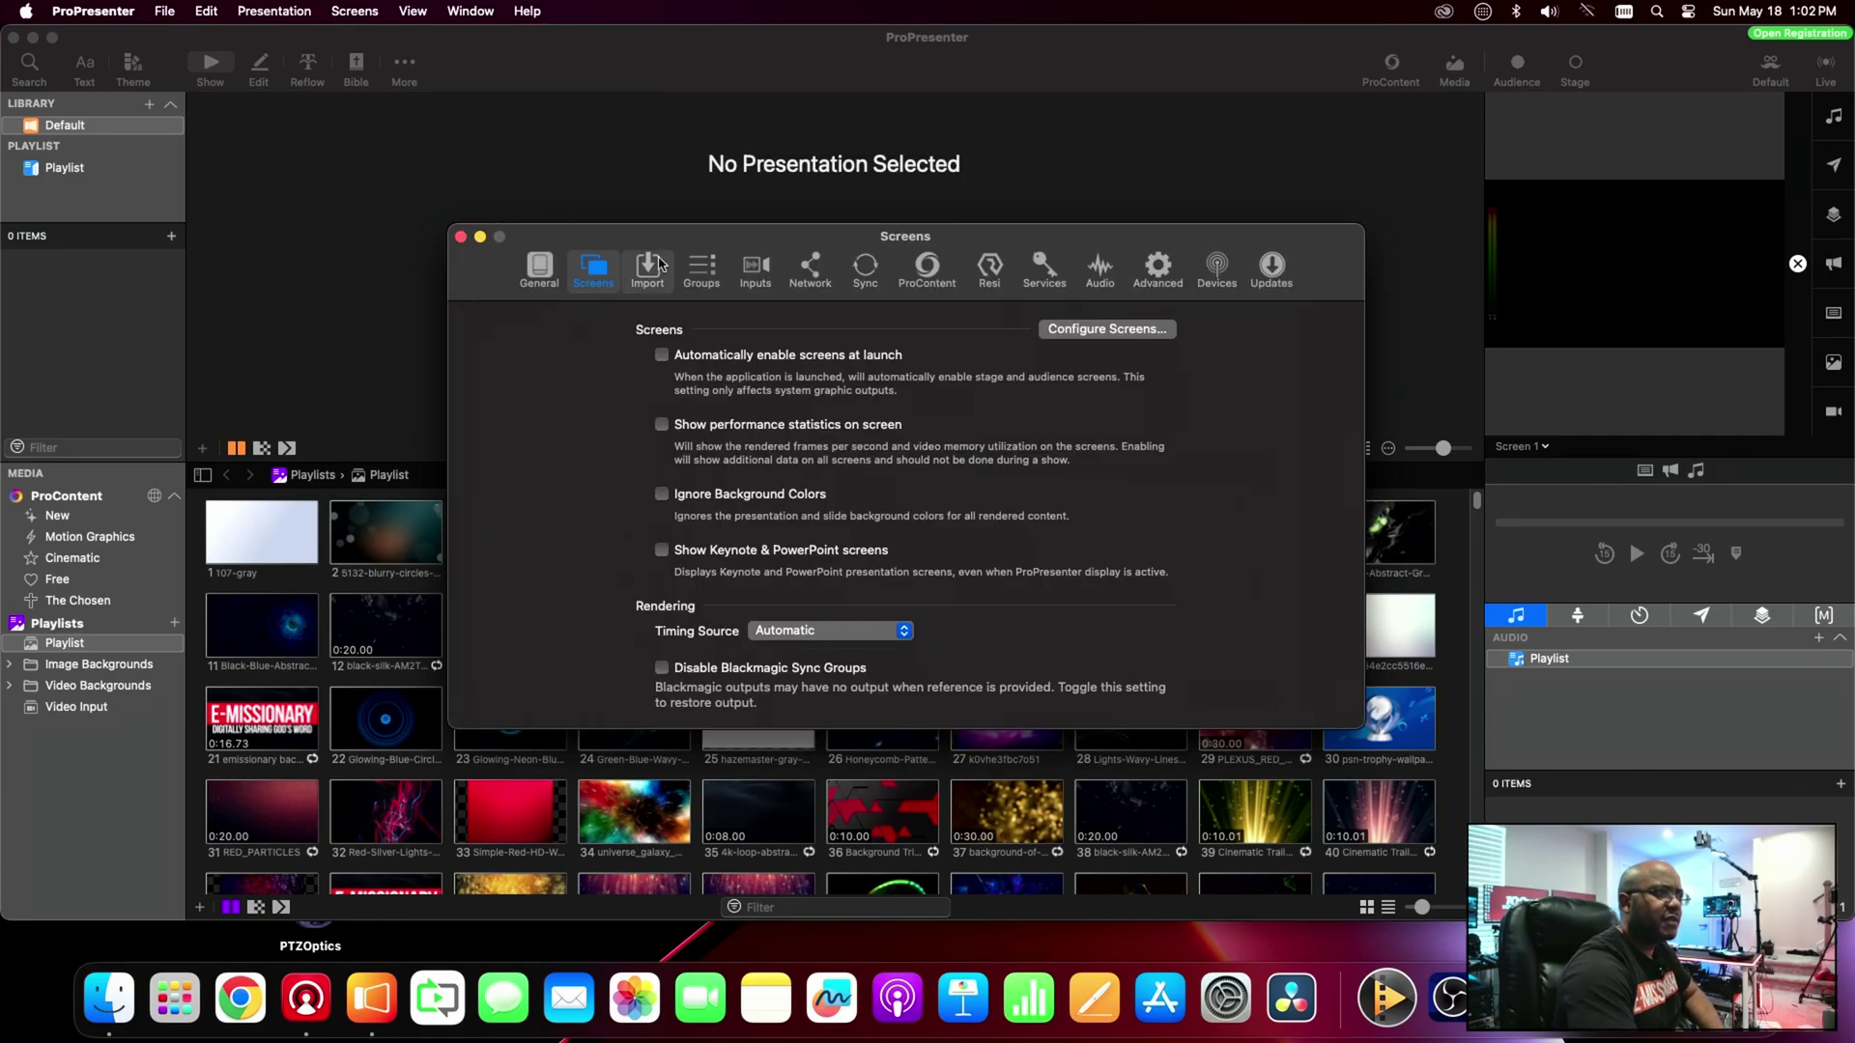
left_click(462, 238)
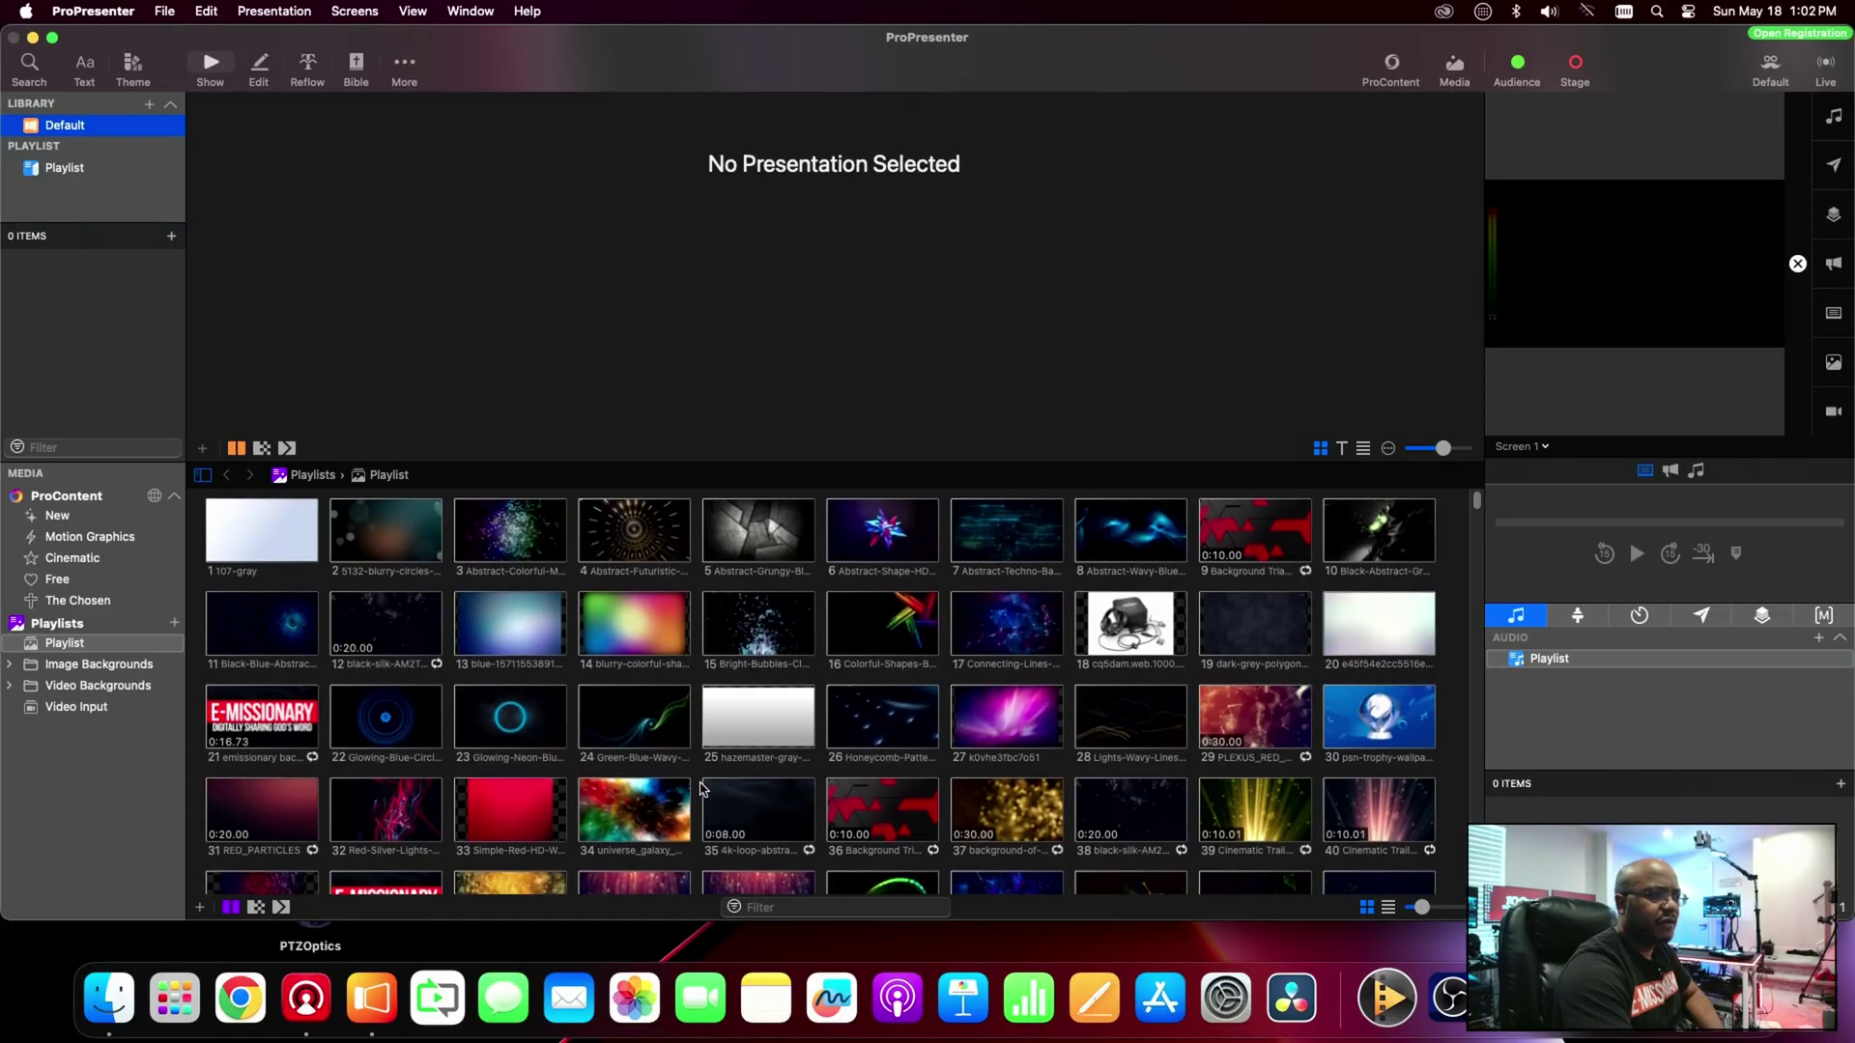
scroll(869, 788, "down", 3)
- Play clip 46, Organic background.mov, from the media bin on the audience output
left_click(897, 785)
scroll(896, 784, "down", 3)
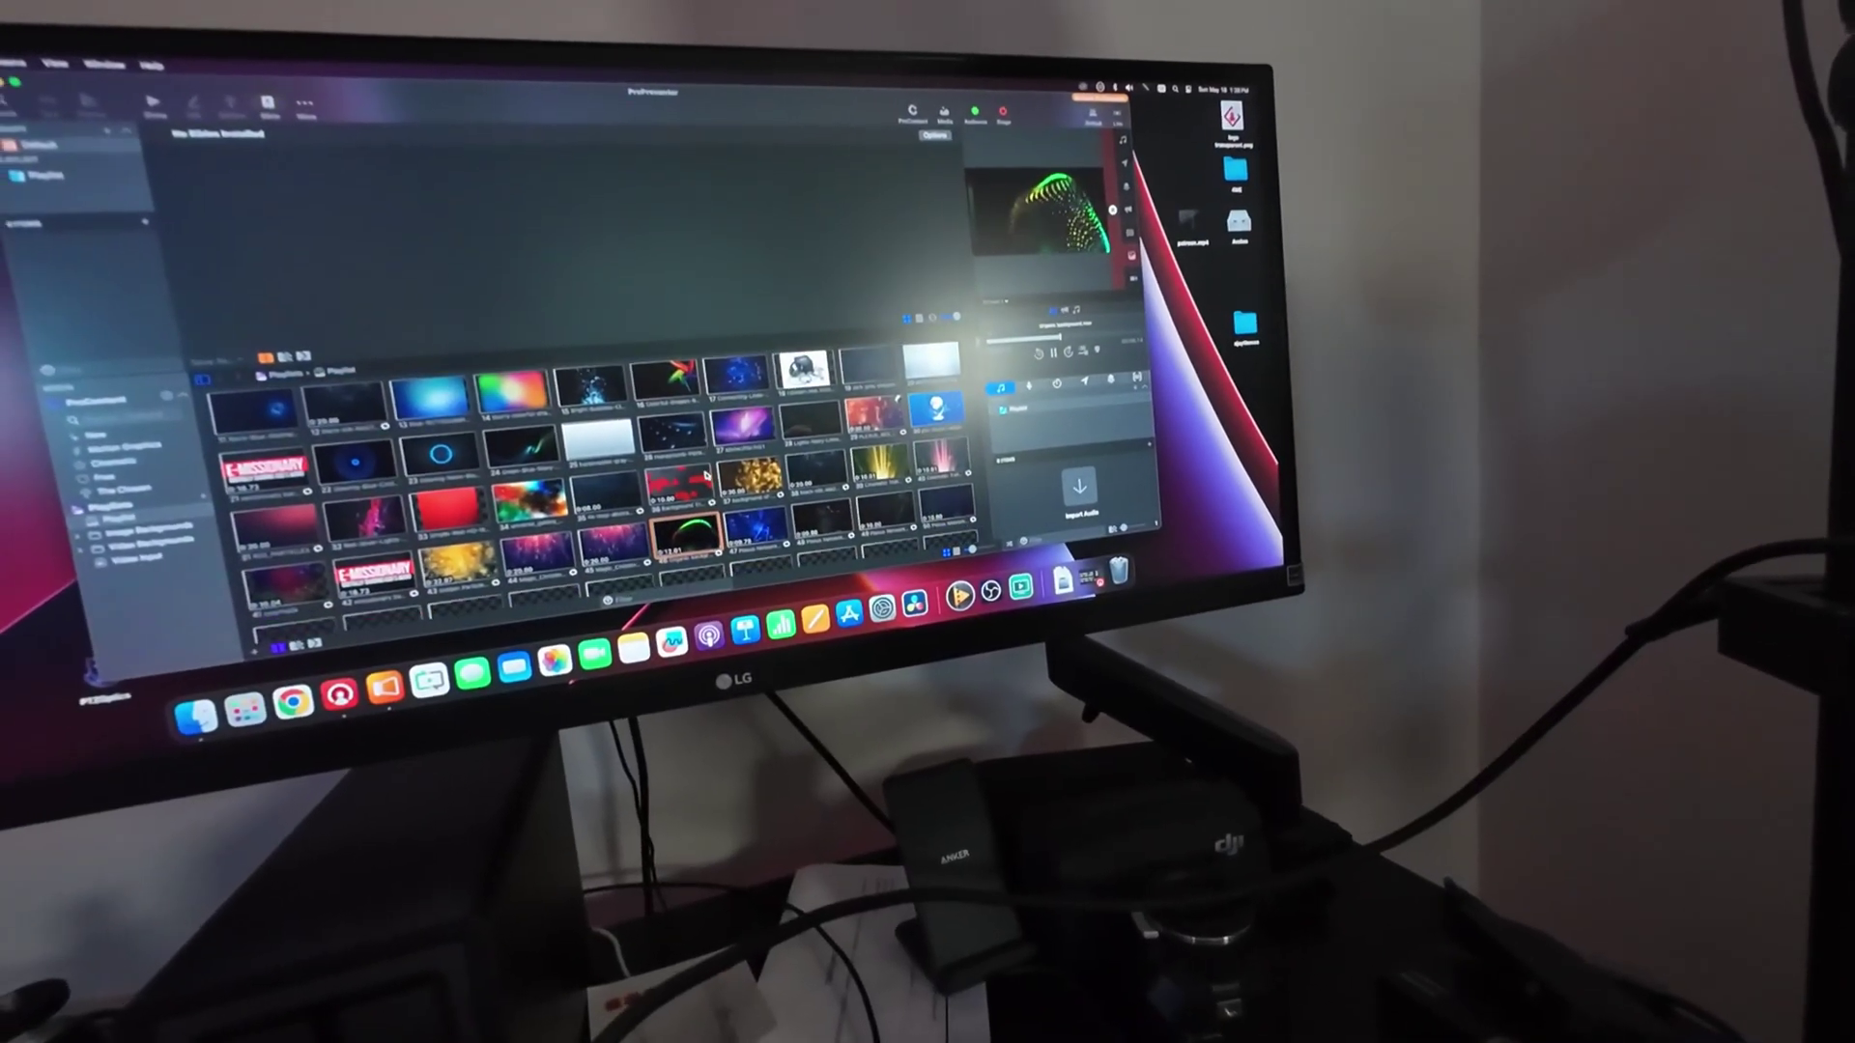
- Play media clip 59, turbulent-particle-field-1.mp4, from further down the media bin
scroll(693, 442, "down", 5)
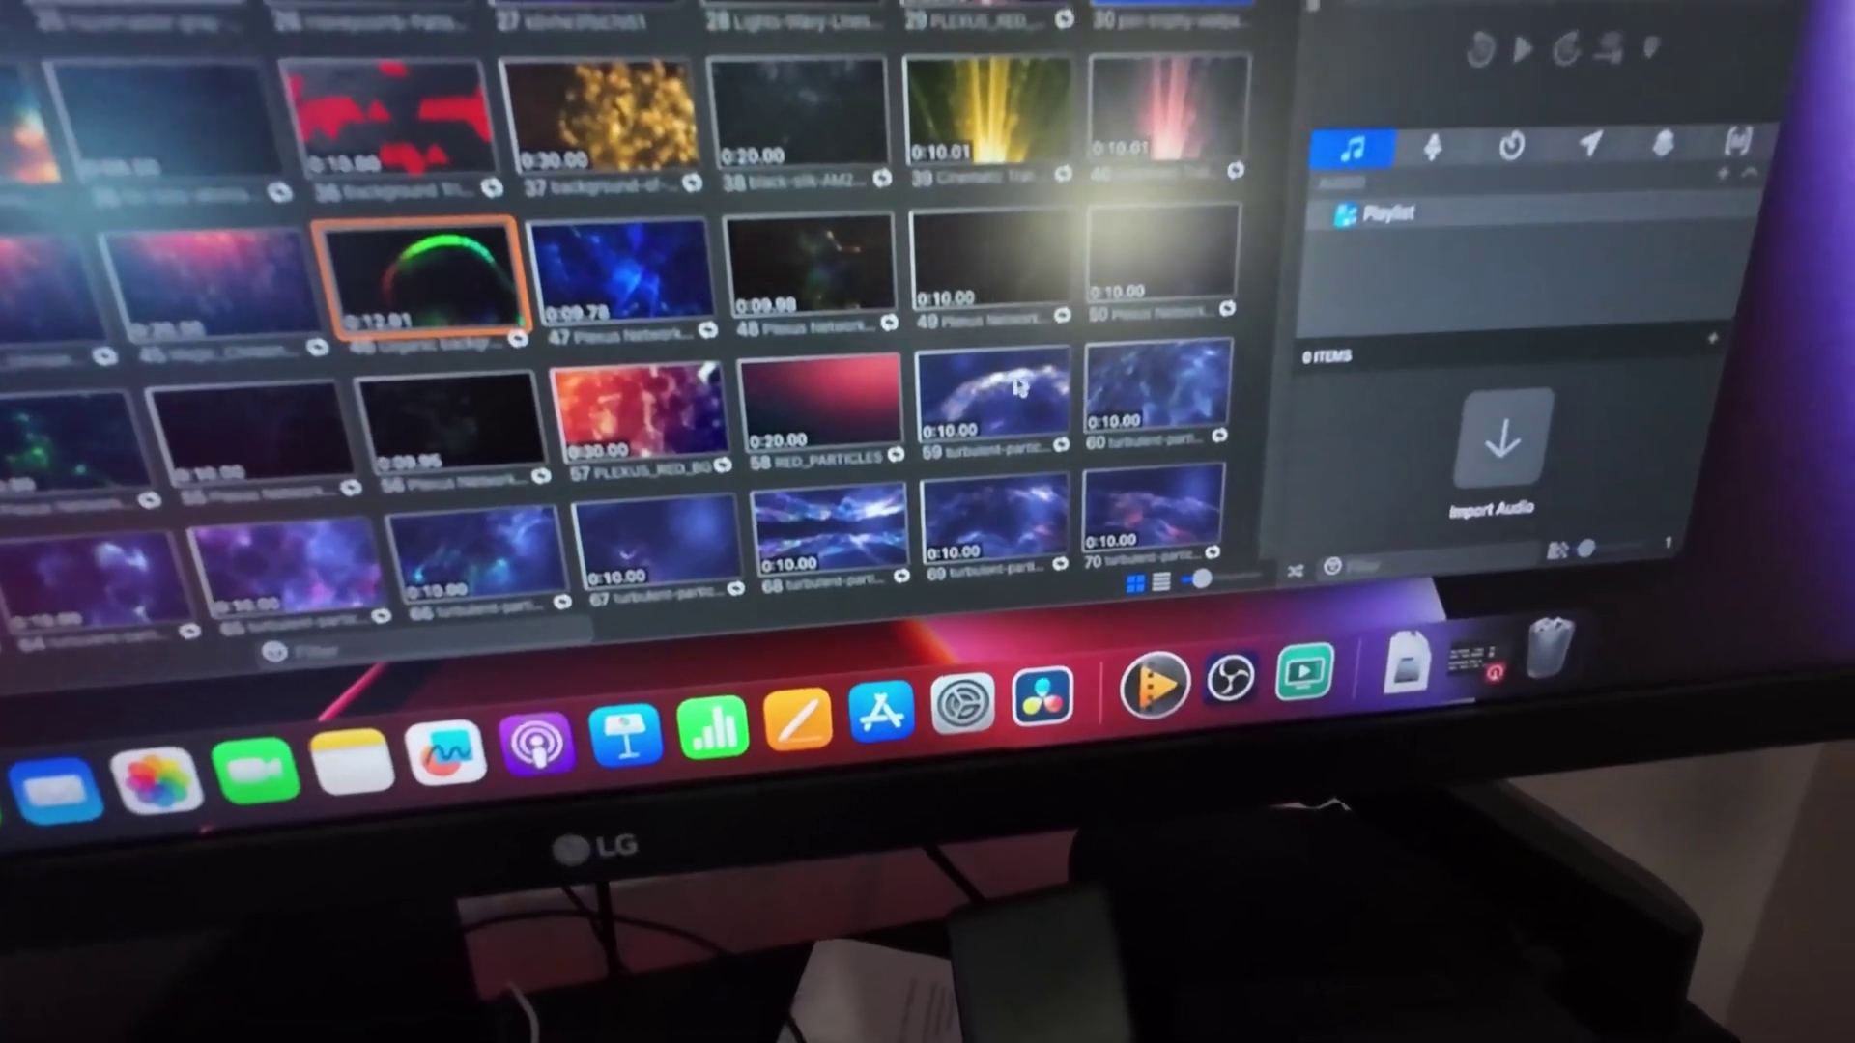
left_click(1019, 387)
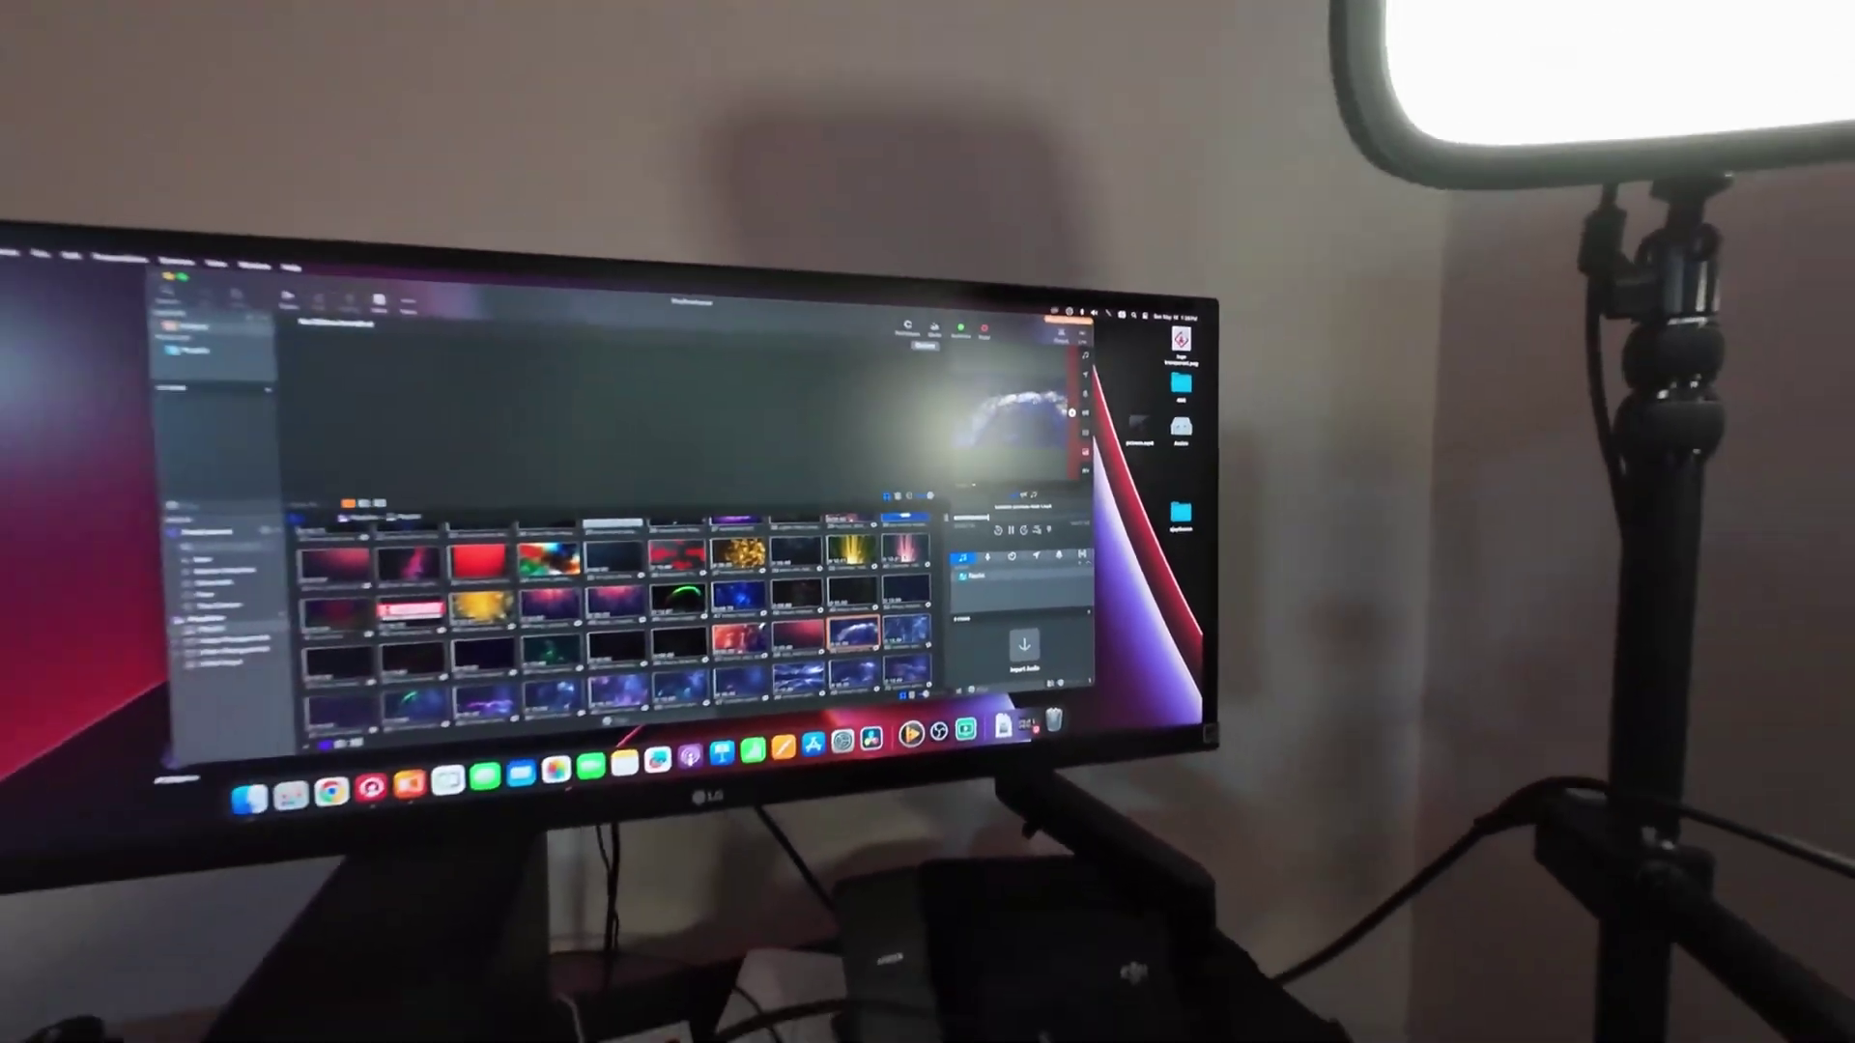